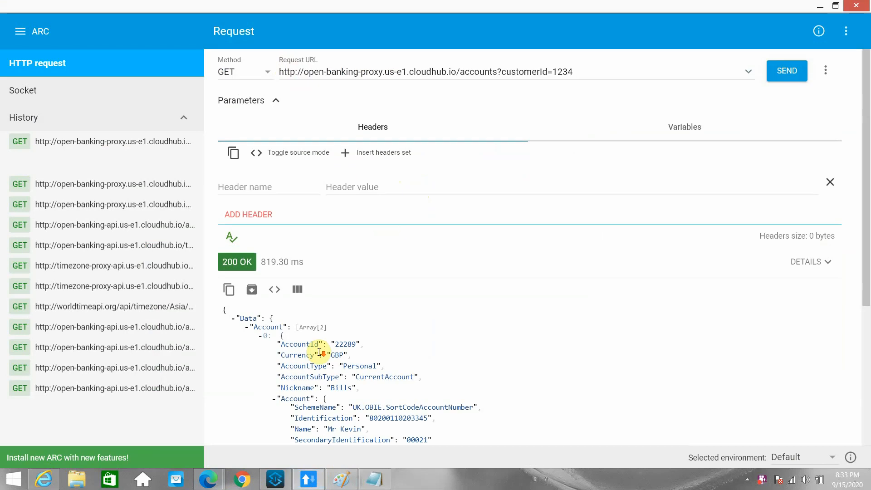
- Review the accounts response, switch to API Manager in the browser, and show the policies of Open Banking API v1.0
scroll(319, 352, "down", 5)
scroll(319, 352, "up", 3)
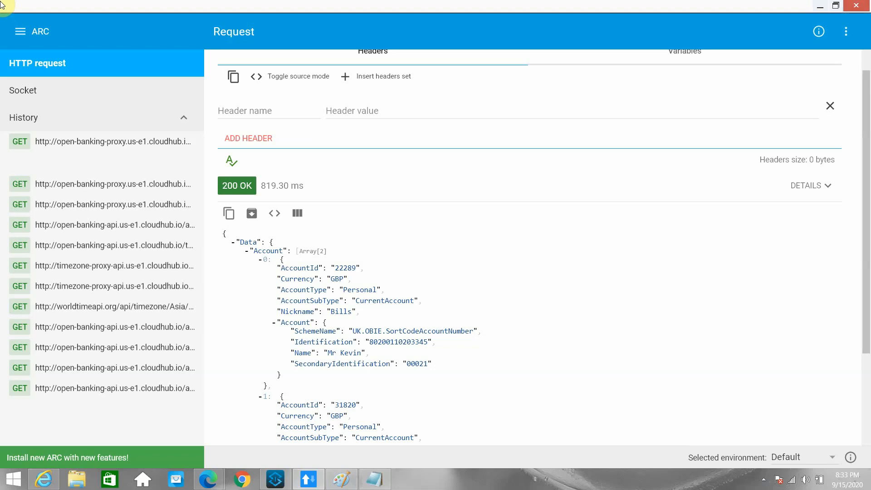
mouse_move(208, 479)
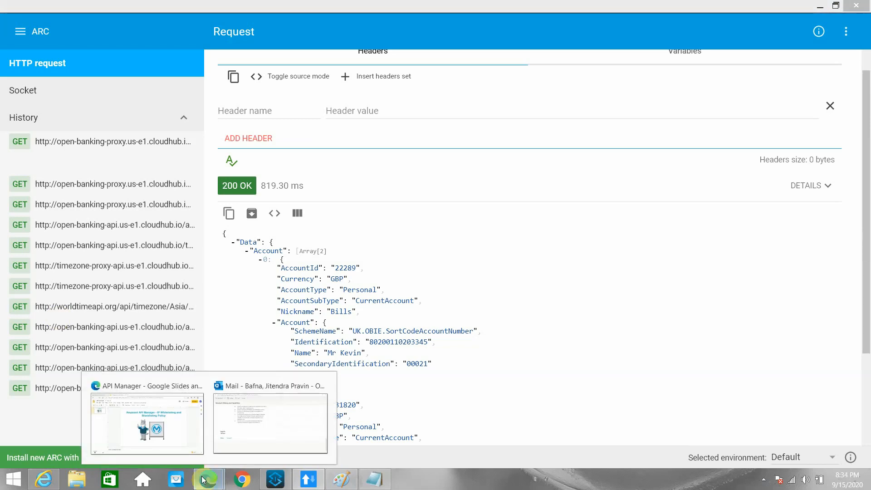
left_click(147, 422)
left_click(70, 7)
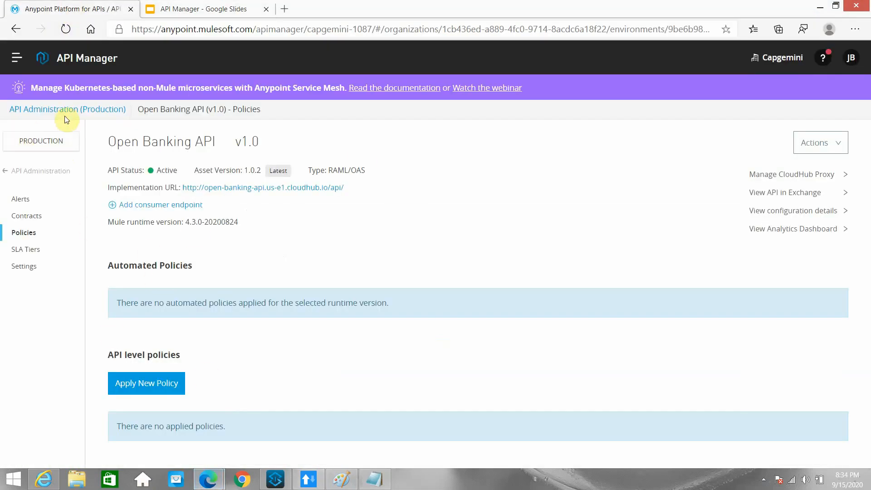
left_click(38, 172)
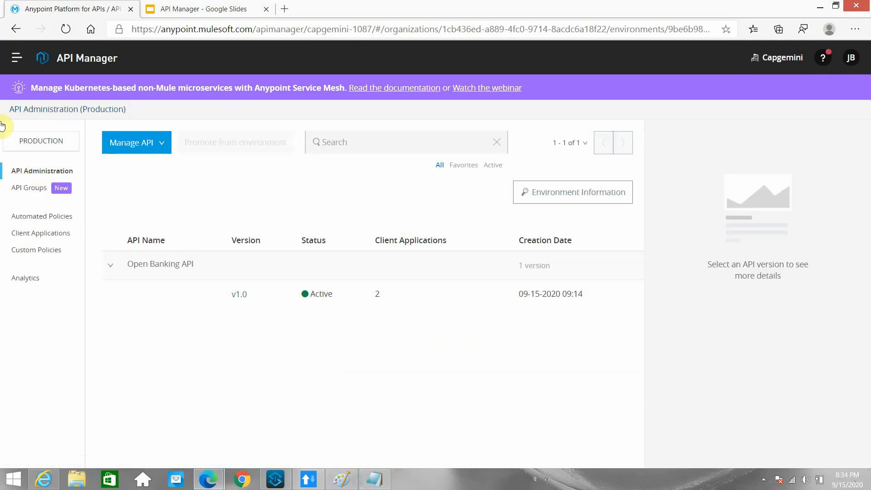
left_click(239, 295)
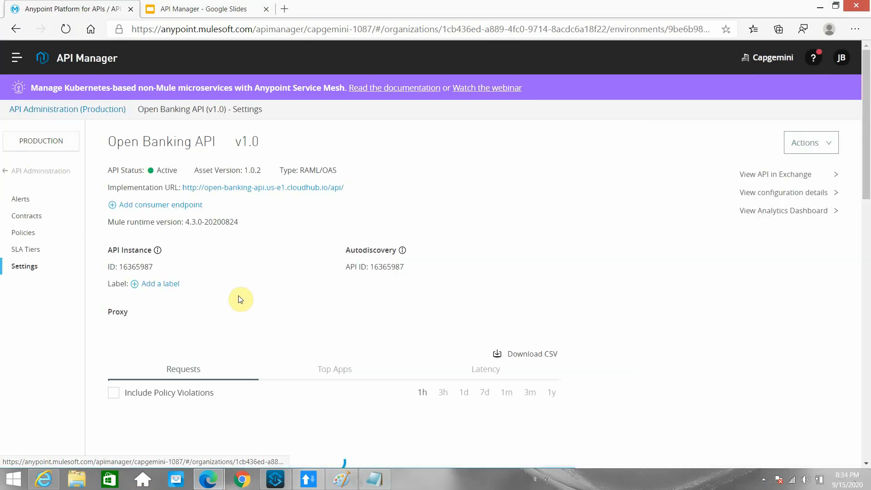
left_click(29, 236)
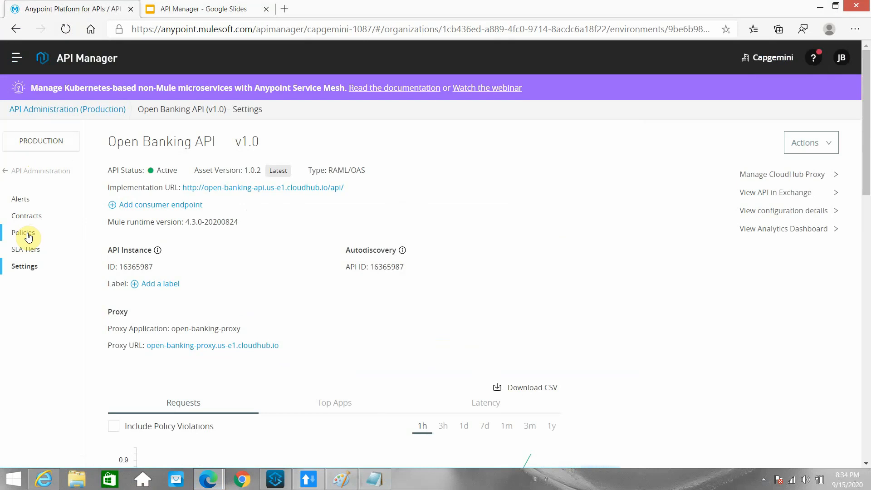
- Start applying a new API-level policy, choosing IP blacklist version 1.2.2 for configuration
left_click(163, 385)
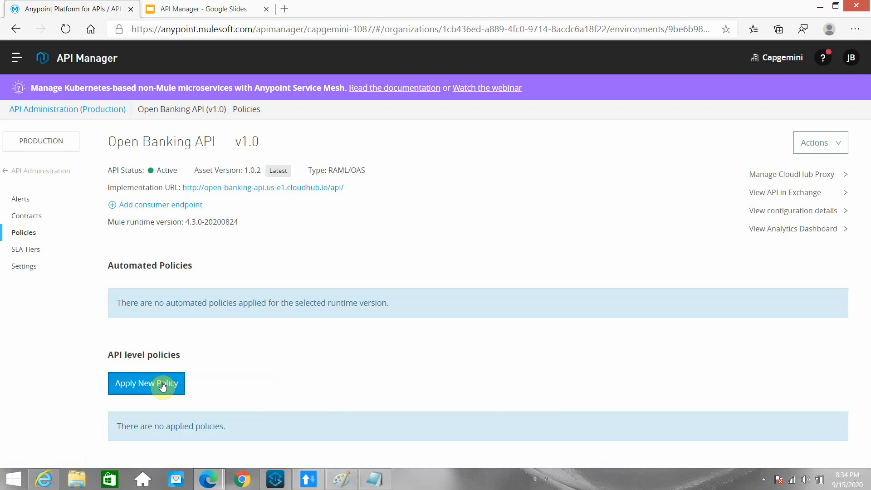
left_click(163, 386)
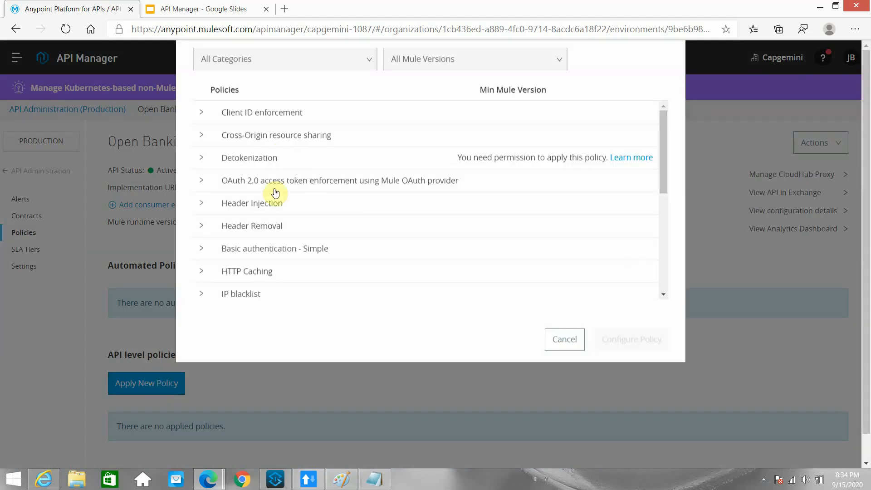
scroll(267, 270, "down", 4)
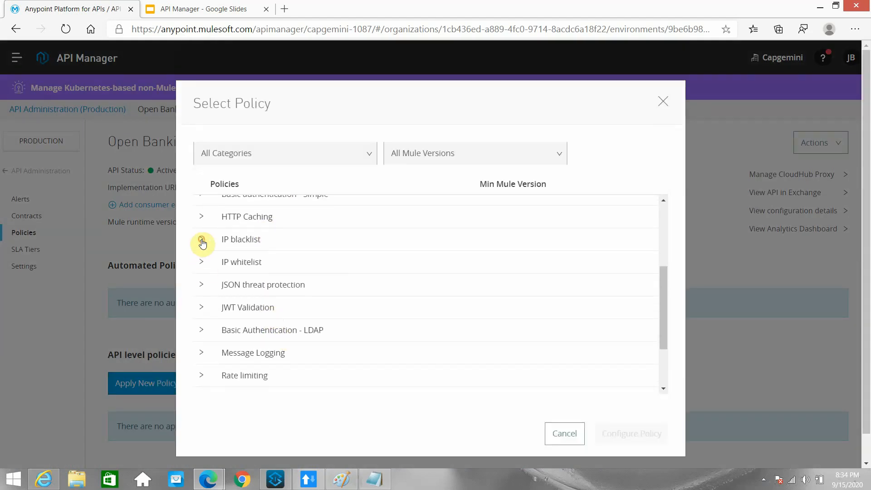
left_click(202, 240)
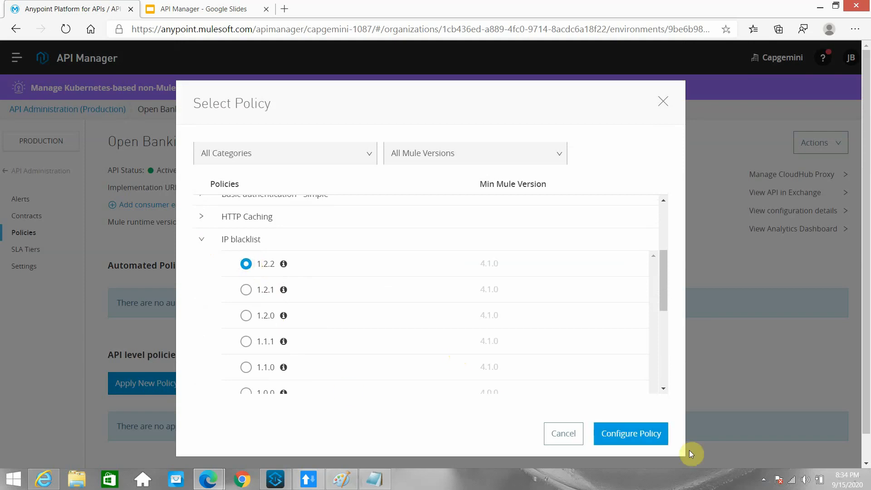
left_click(639, 433)
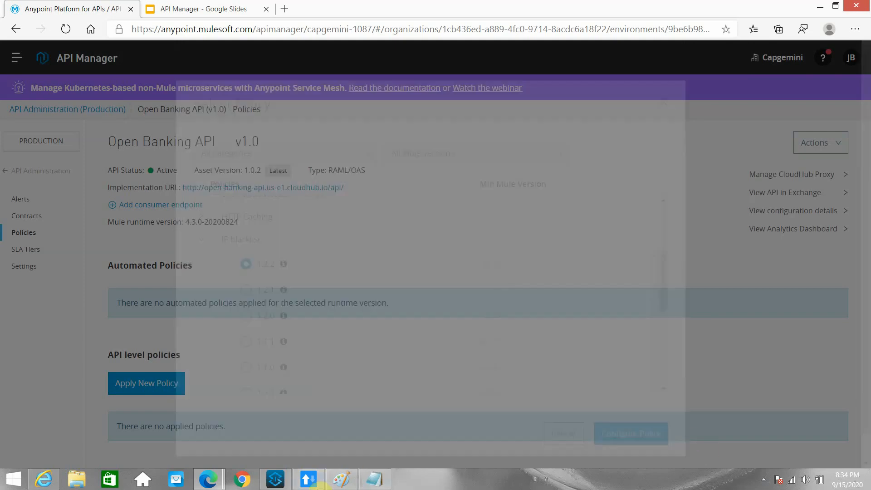
- Switch to ARC and add a request header named X-IP-ADDRESS with the value 10.10.56.67
left_click(308, 479)
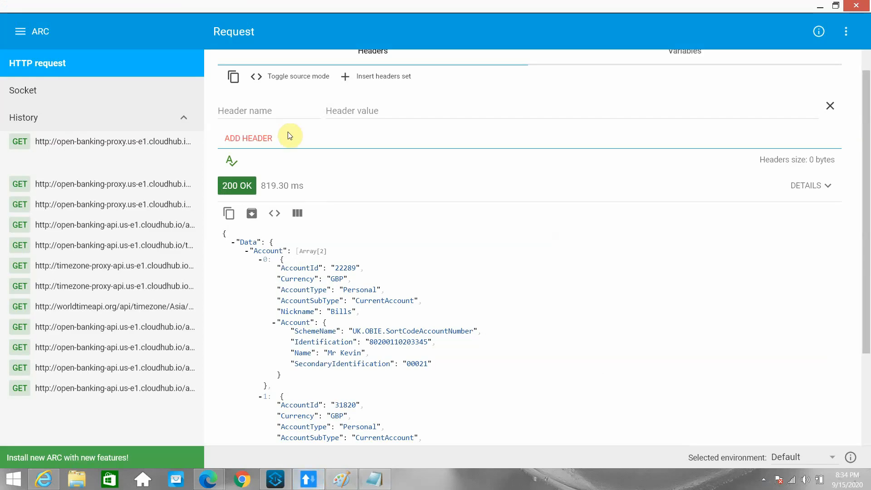
left_click(243, 113)
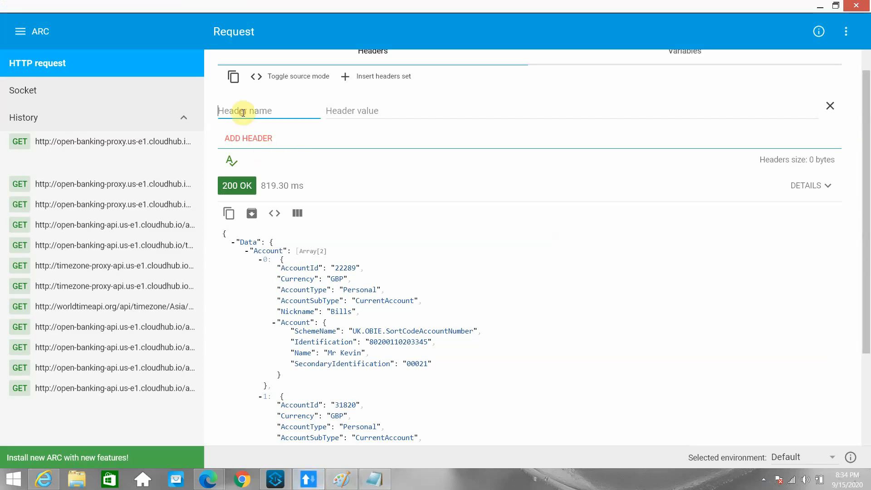
type("X-")
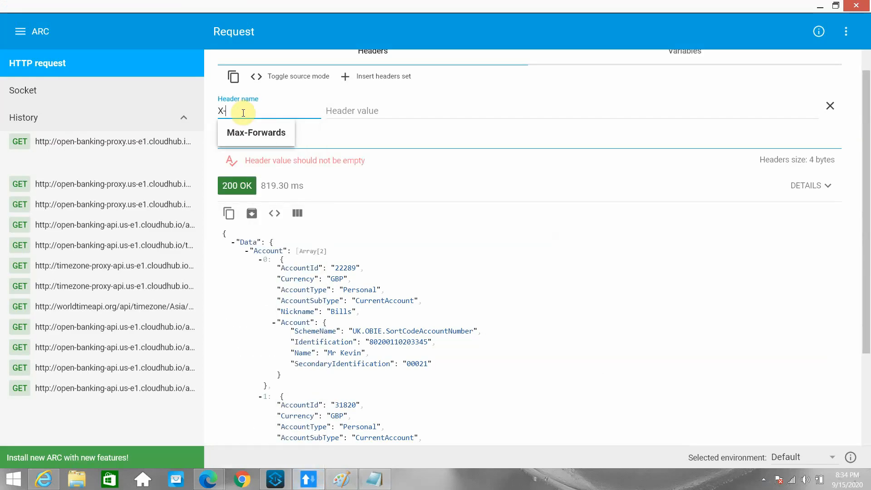
type("IP-ADDRESS")
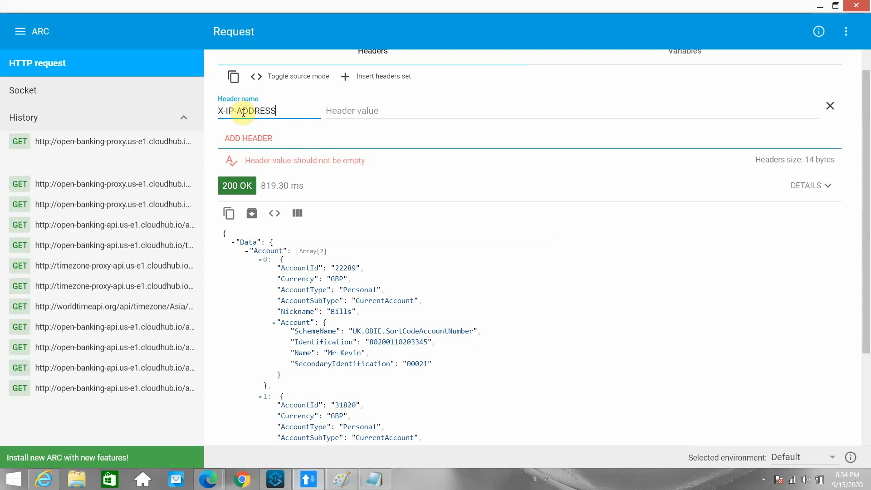
key("Tab")
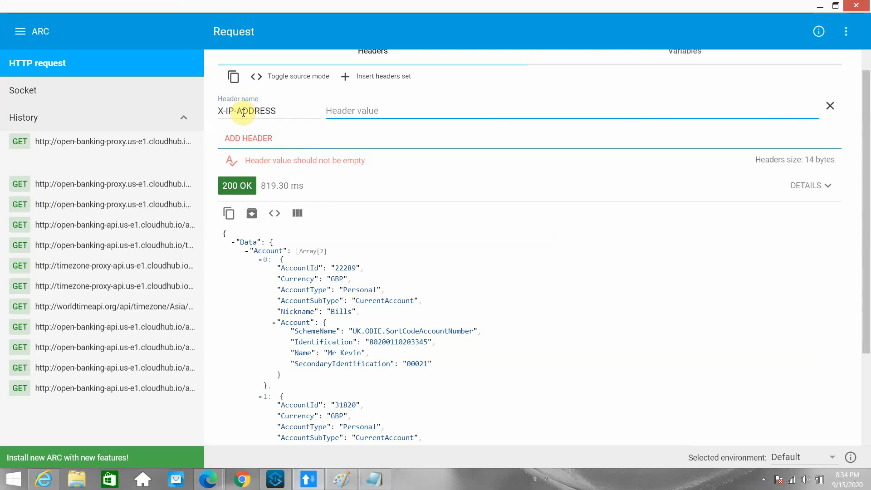
type("10.10.")
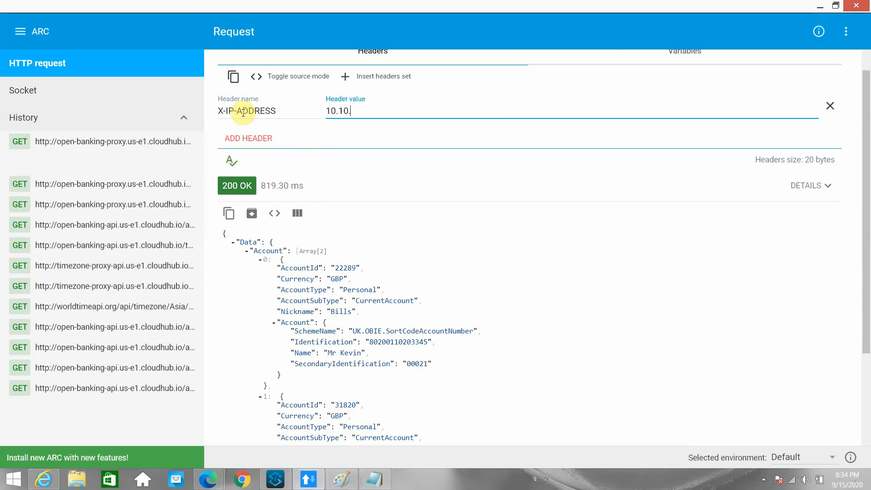
type("1.1")
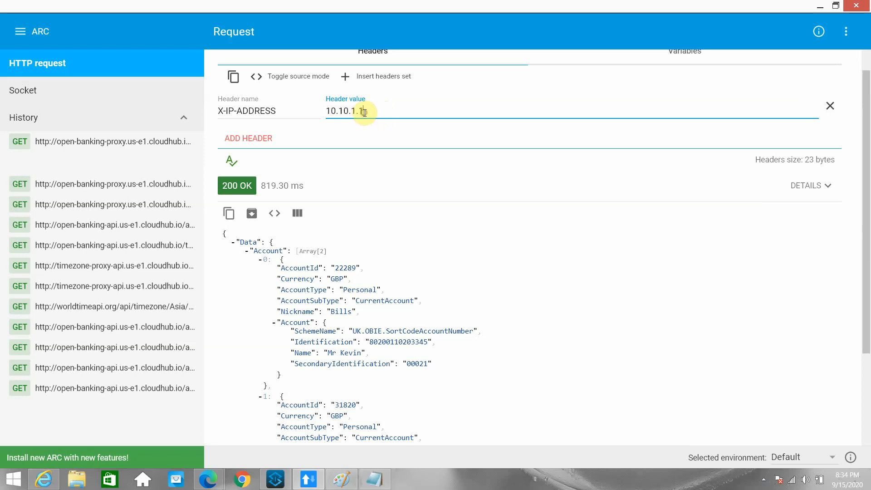
left_click_drag(362, 111, 348, 111)
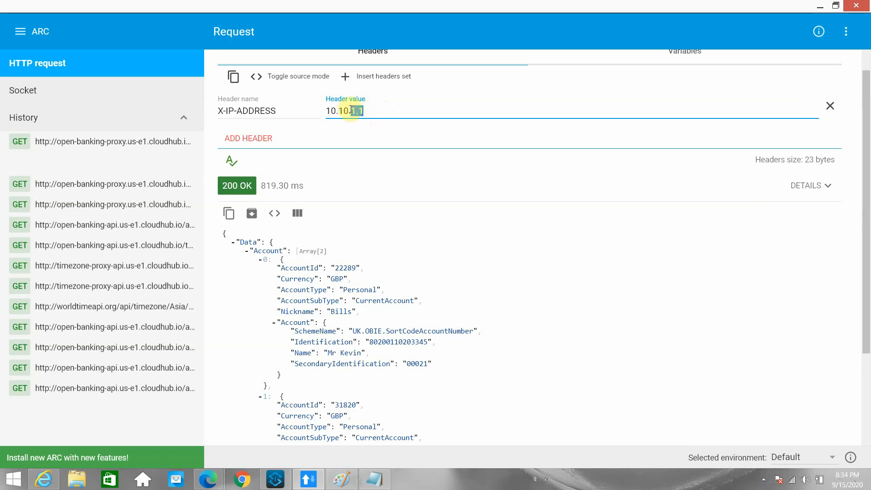
type(".56.67")
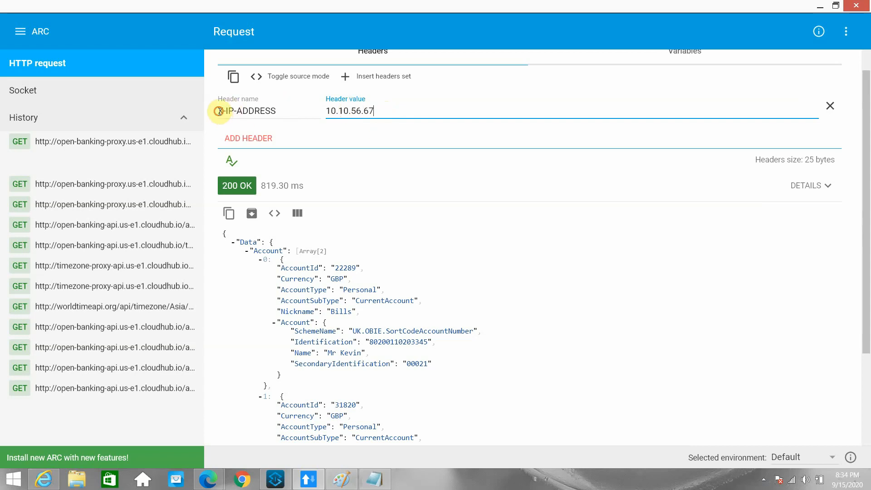
- Return to the IP blacklist policy form in the browser and set the IP expression to #[attributes.headers['X-IP-ADDRESS']]
left_click_drag(219, 111, 277, 111)
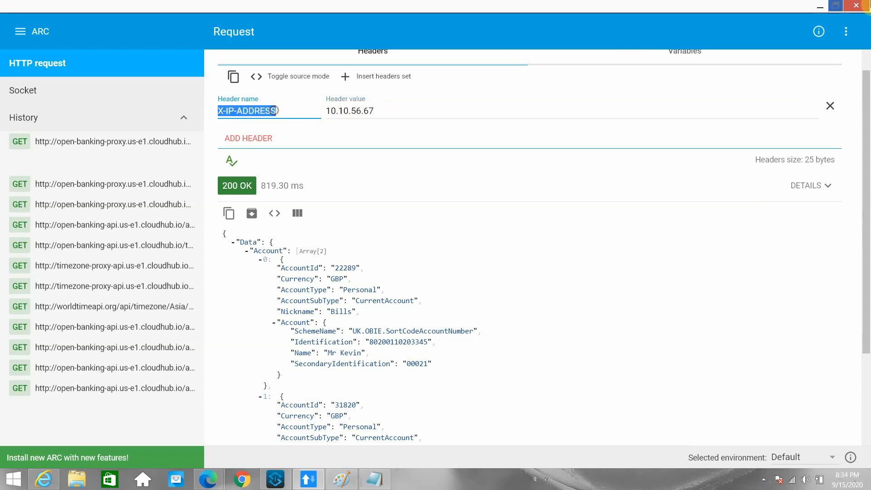
left_click(819, 6)
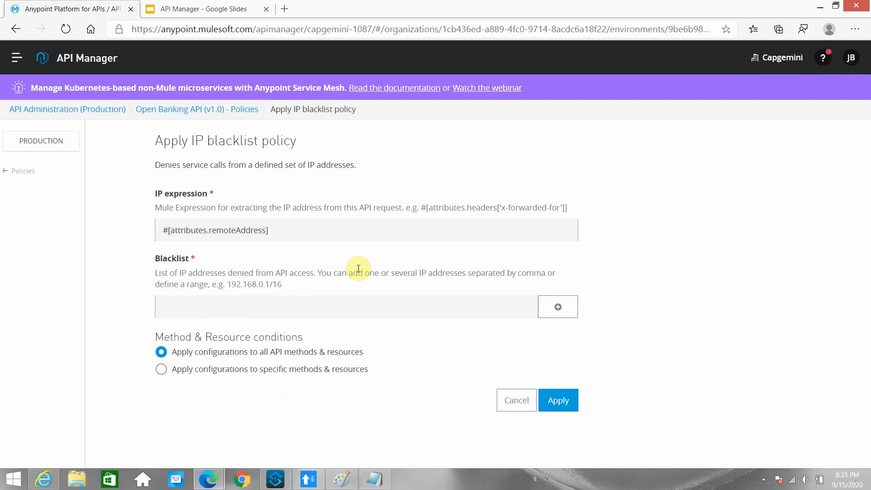
left_click(272, 229)
left_click_drag(296, 225, 117, 237)
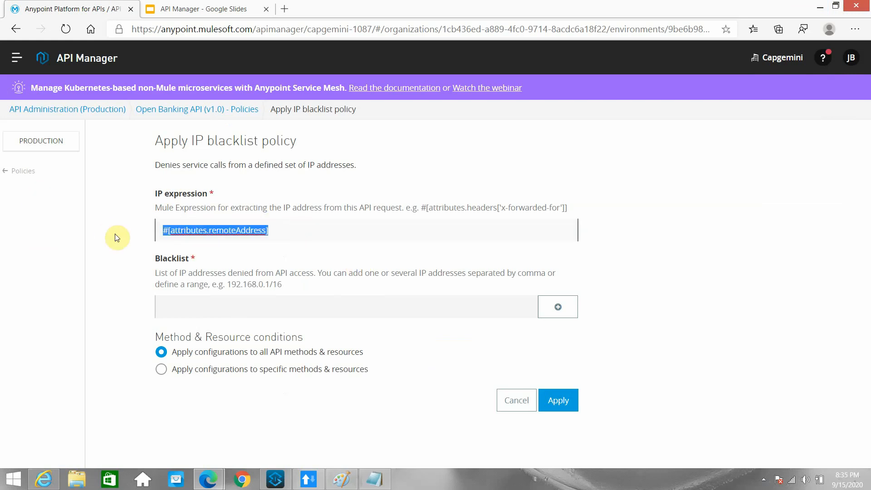
type("#[attr")
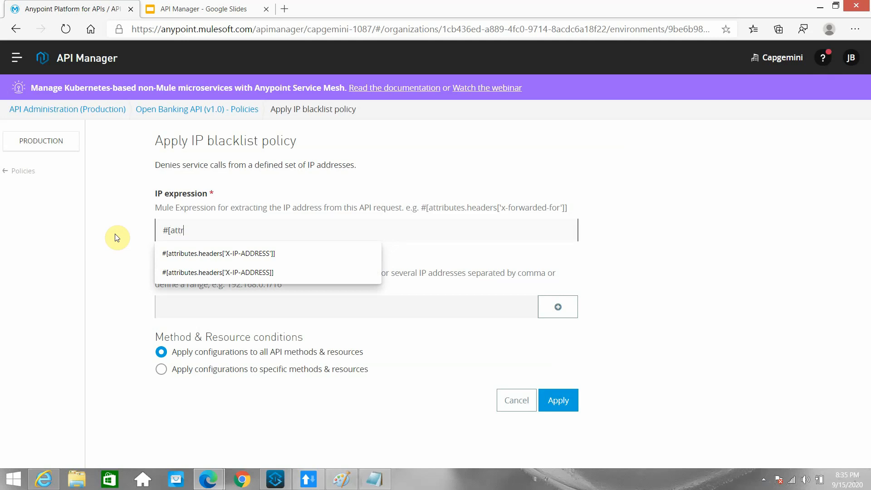
type("ibutes.headers['X-IP-")
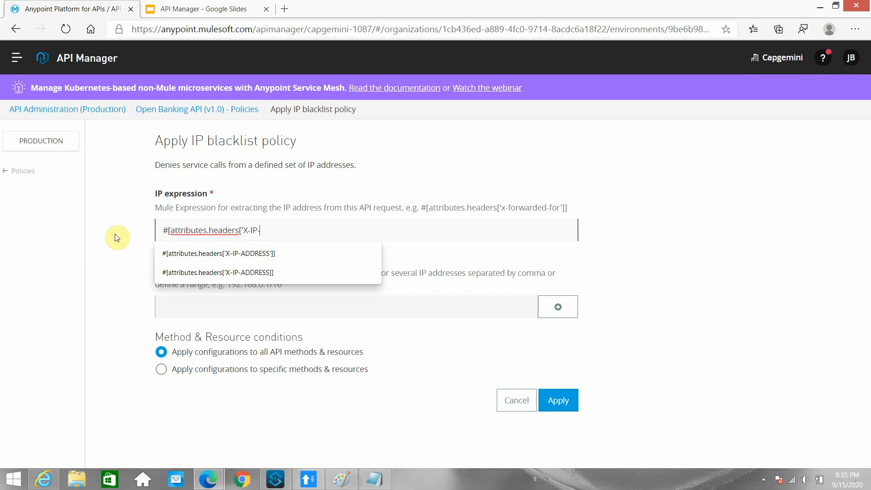
type("ADDRESS']]")
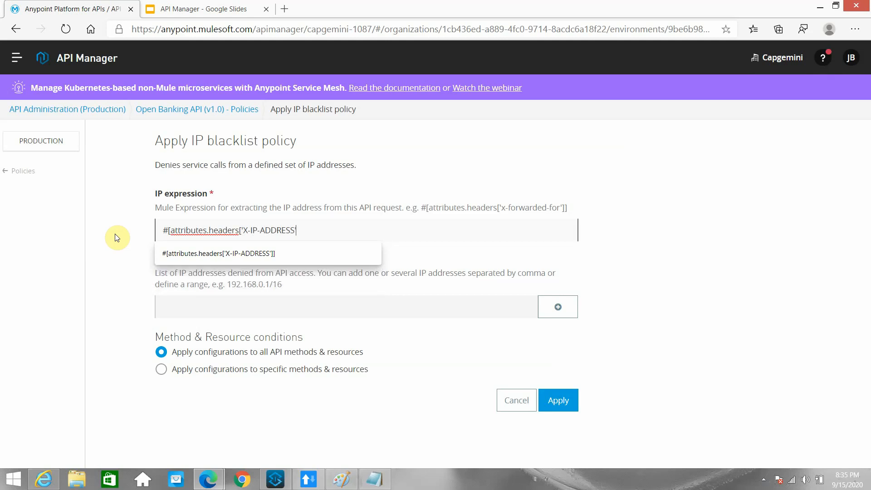
- Switch to Notepad and delete all of the existing text
left_click(220, 305)
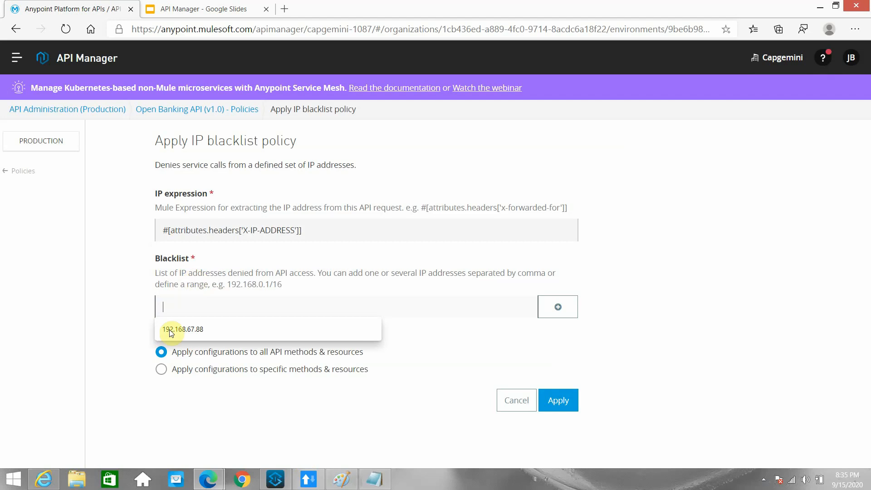
left_click(365, 482)
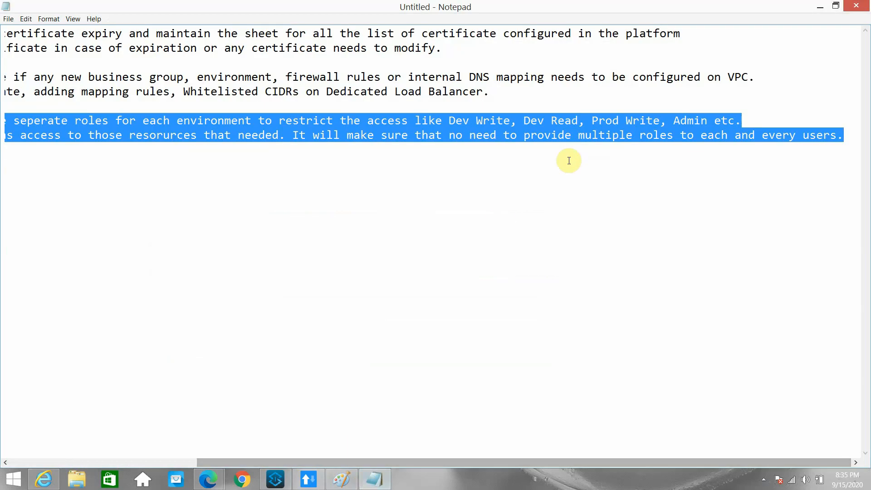
left_click(845, 136)
left_click_drag(846, 136, 4, 33)
key("Delete")
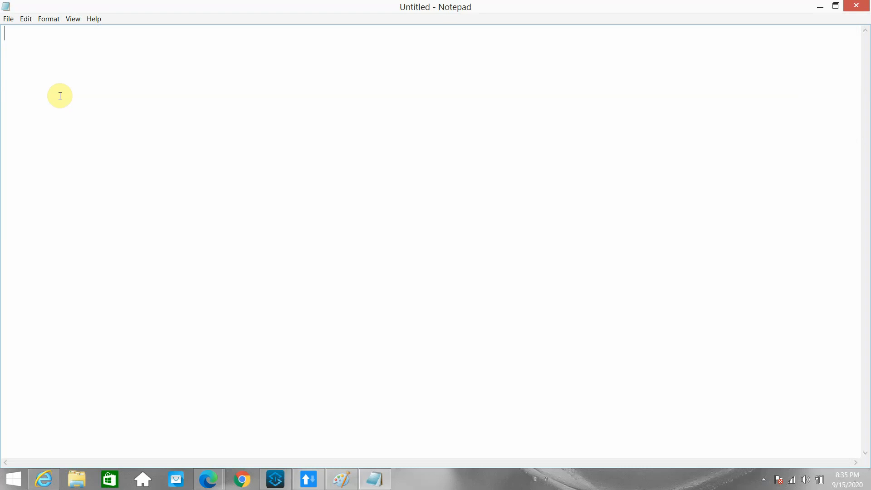
- Write the note "192.168.0.0/24 => 256 IP Address" and start a new line below it, leaving a blank line between
type("192.168/.0.0/")
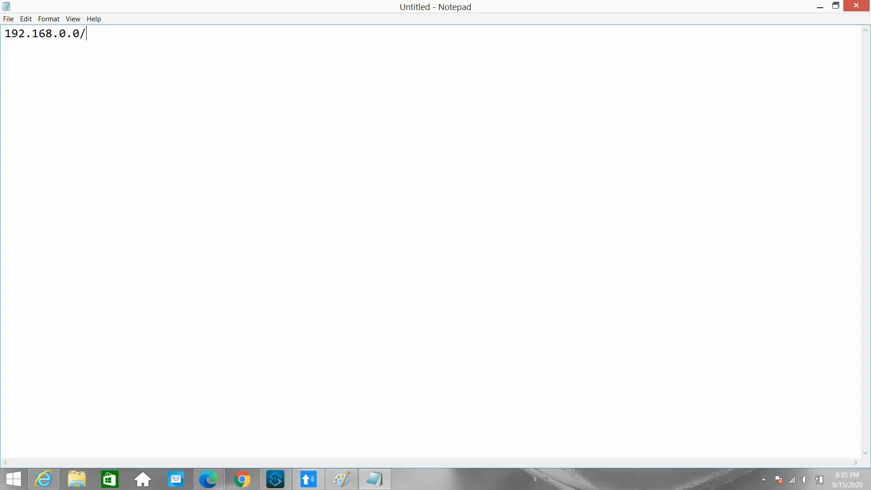
type("24")
left_click_drag(109, 34, 1, 40)
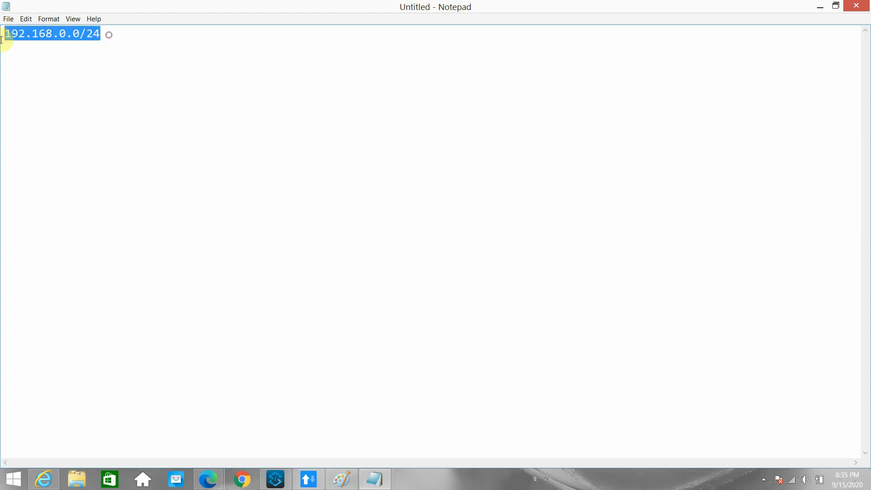
left_click(135, 36)
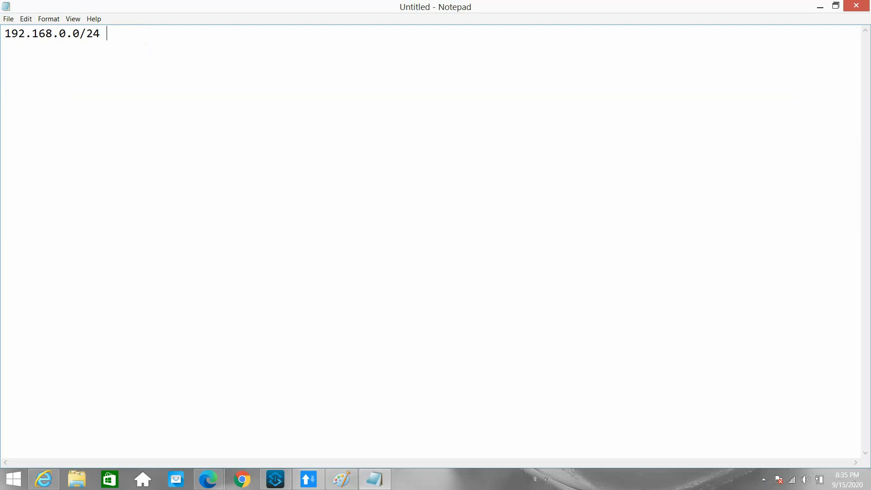
type("=> 256 IP Address")
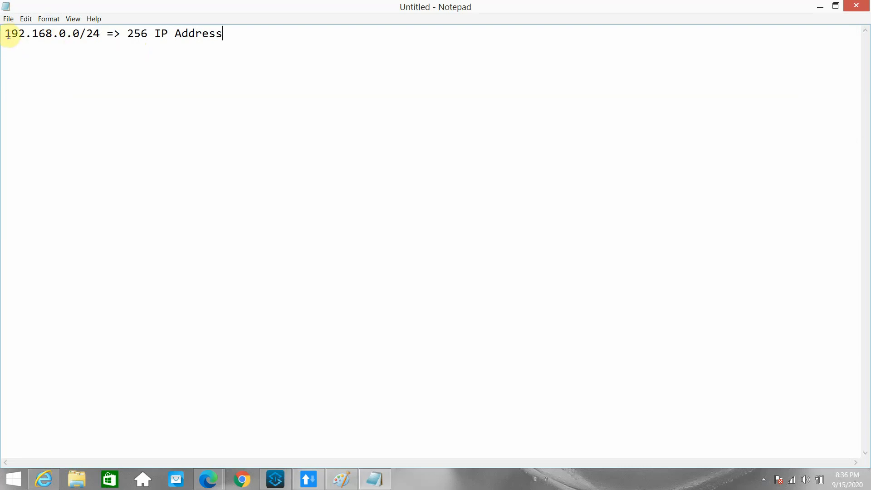
left_click_drag(6, 33, 107, 42)
left_click(255, 36)
key("Return")
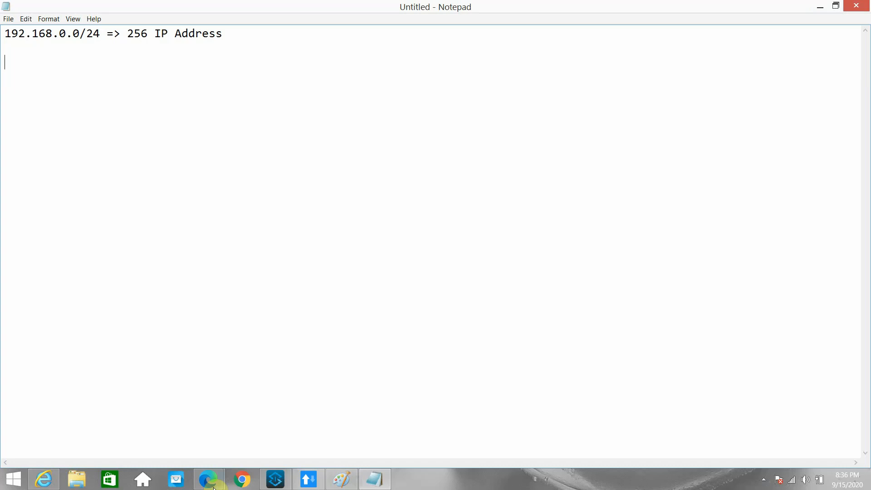
- Copy the X-IP-ADDRESS header value from ARC into the Notepad note and change its ending so it reads 10.10.56.68
left_click(316, 486)
left_click_drag(385, 111, 312, 108)
key("ctrl+c")
left_click(819, 7)
left_click(29, 62)
key("ctrl+v")
key("BackSpace")
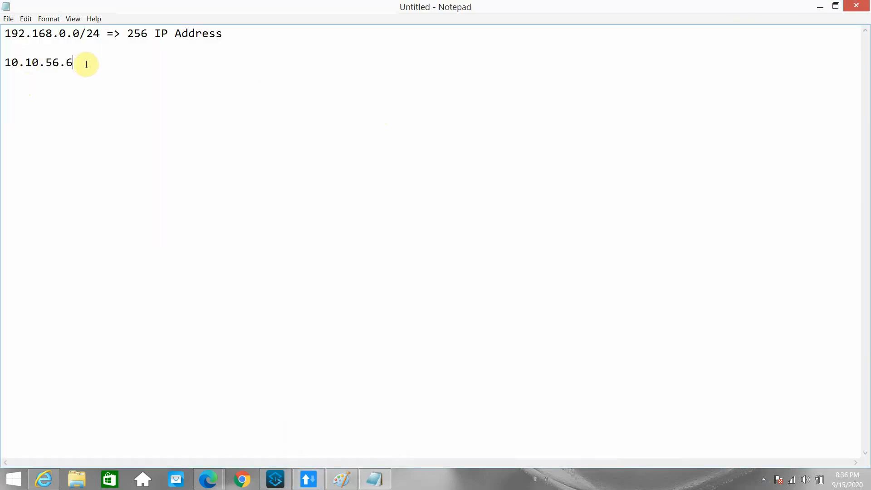
type("8")
- Below the single address, write the range note "192.168 => 192.169.255.255", leaving a blank line between
type("192")
type(".168")
type(" =")
type("> 192")
type(".169.255")
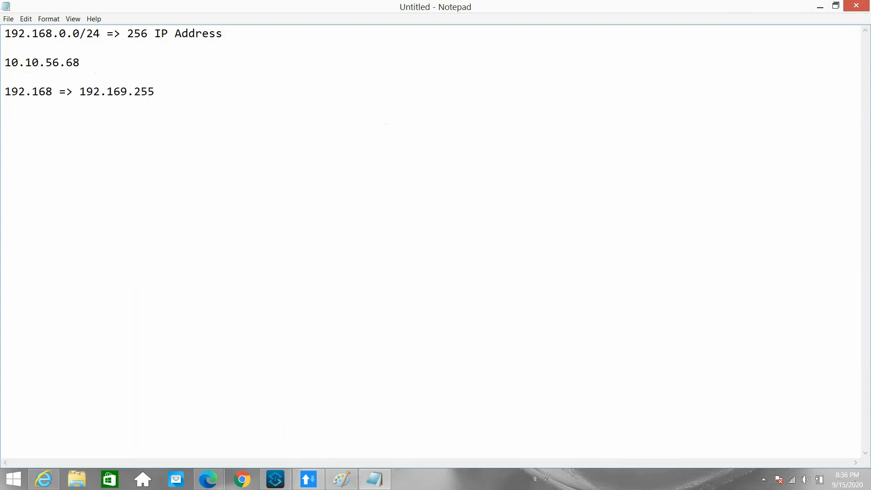
type(".255")
- Insert the range start "192.168.0.0 ->" before 192.169.255.255 in the last line of the note
left_click(80, 91)
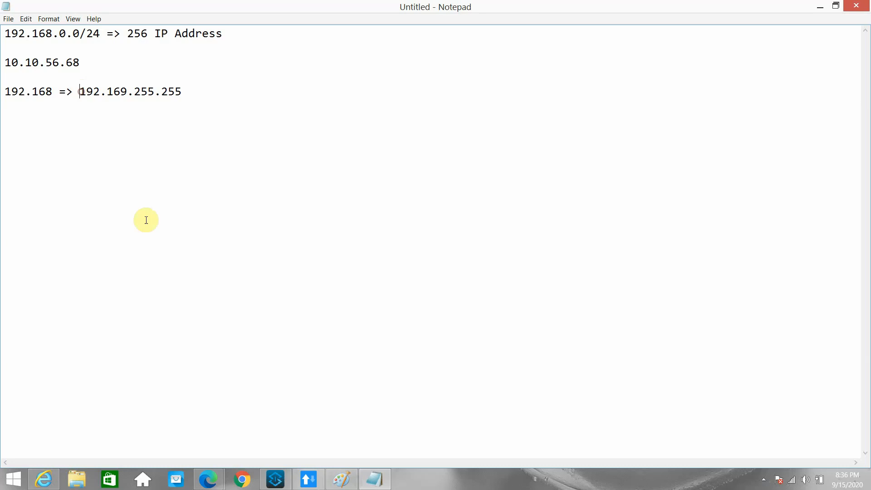
type("192.16")
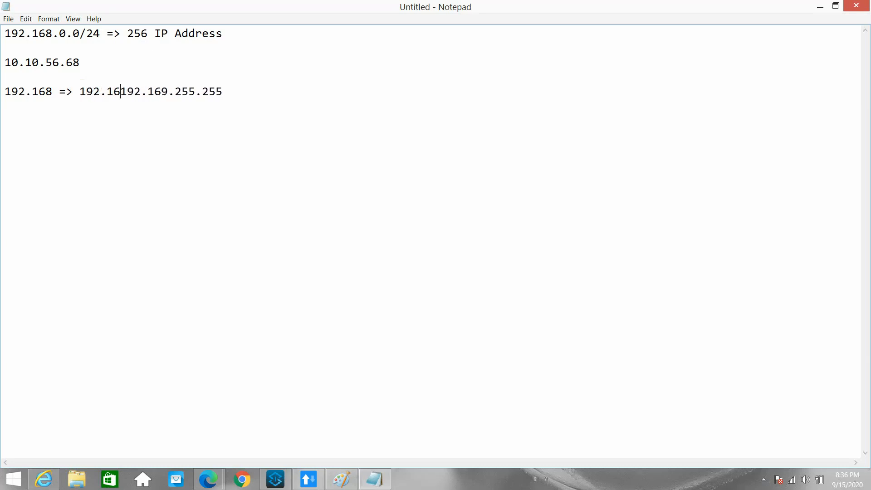
type("8.0.0")
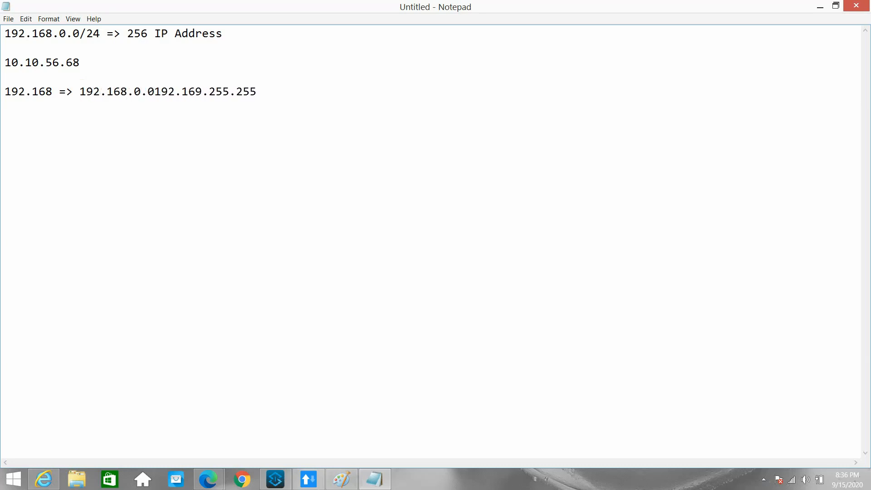
type(" =")
key("Up")
type(">")
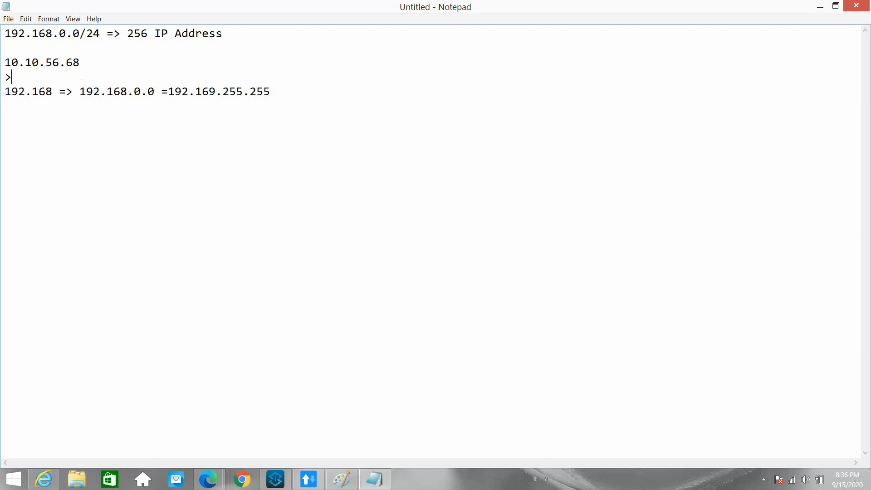
left_click(168, 92)
key("BackSpace")
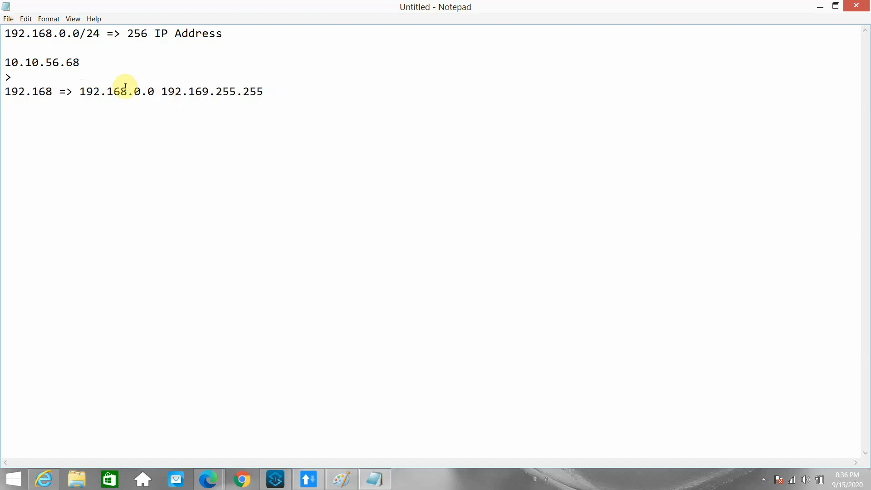
type("->")
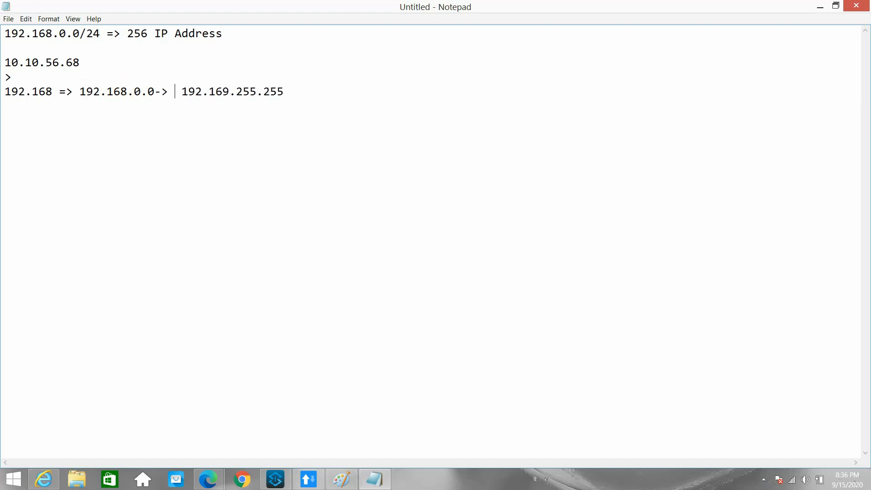
left_click(154, 91)
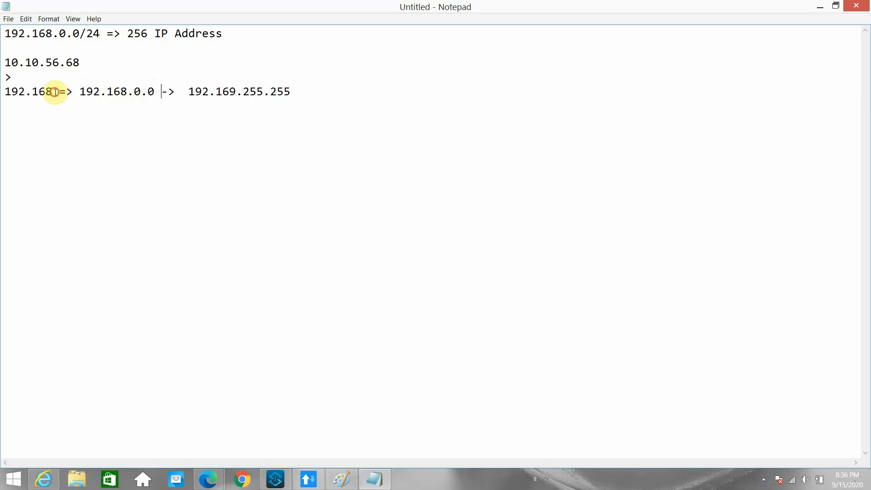
- Delete the stray ">" and its line between 10.10.56.68 and the 192.168 range line
left_click_drag(53, 91, 3, 90)
left_click(14, 78)
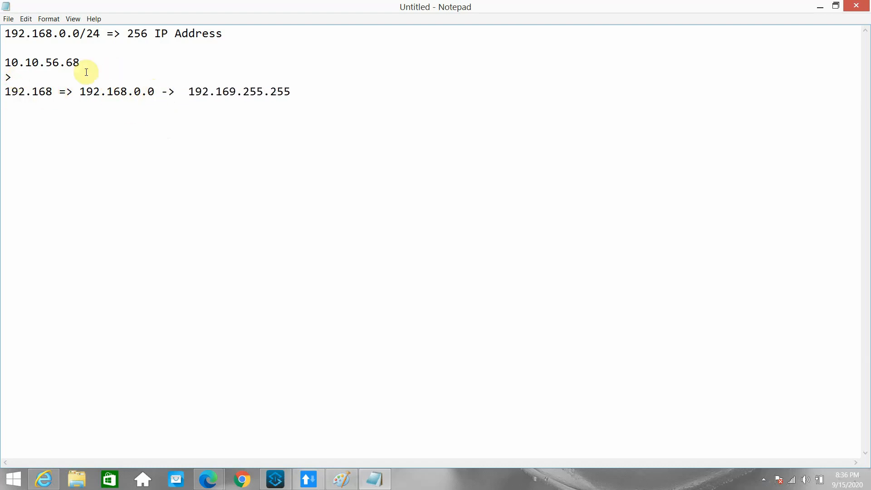
left_click_drag(100, 32, 2, 37)
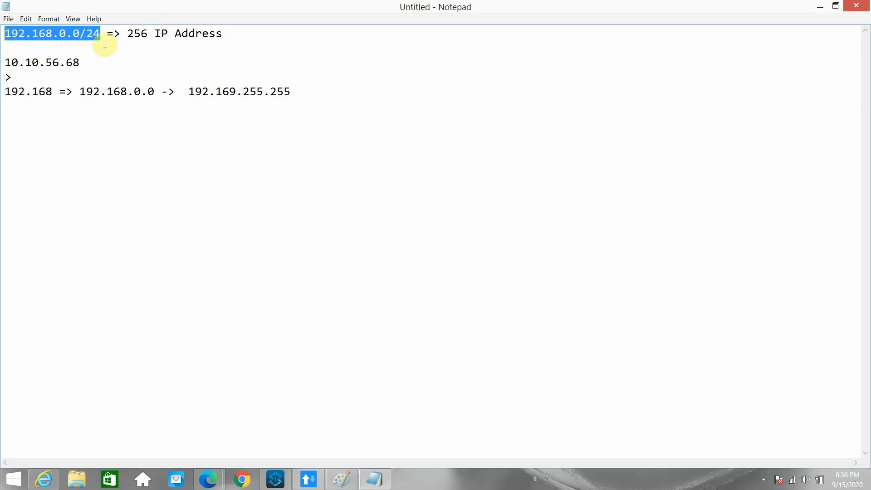
left_click(95, 33)
left_click_drag(99, 33, 1, 31)
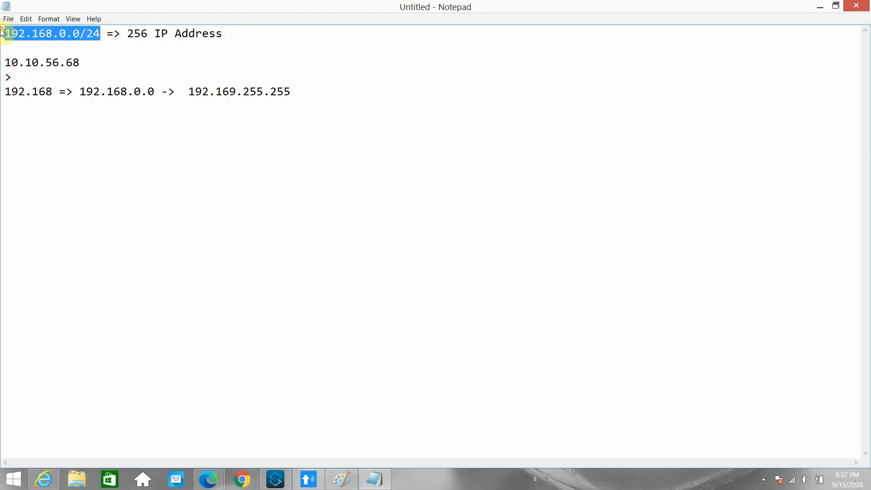
left_click(11, 77)
key("BackSpace")
key("BackSpace")
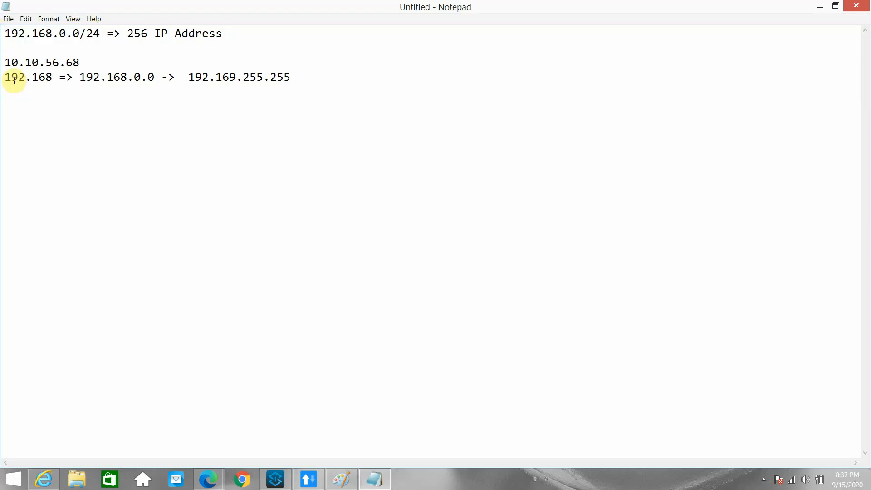
- Correct the end of the range to 192.168.255.255 and minimize Notepad to return to the policy form
left_click_drag(79, 62, 51, 77)
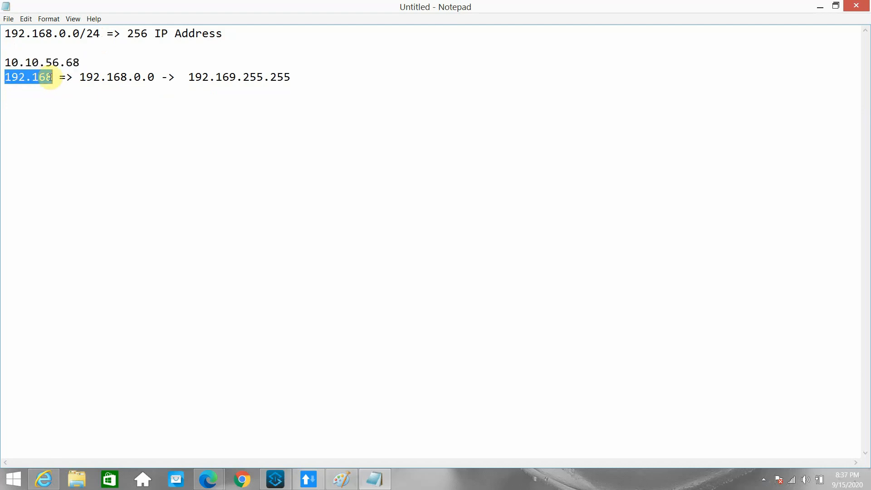
left_click(231, 80)
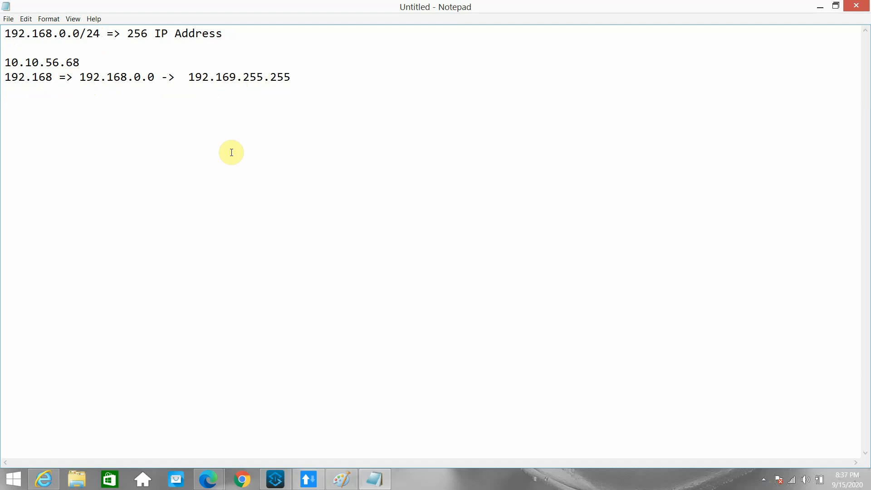
key("BackSpace")
type("8")
left_click(811, 10)
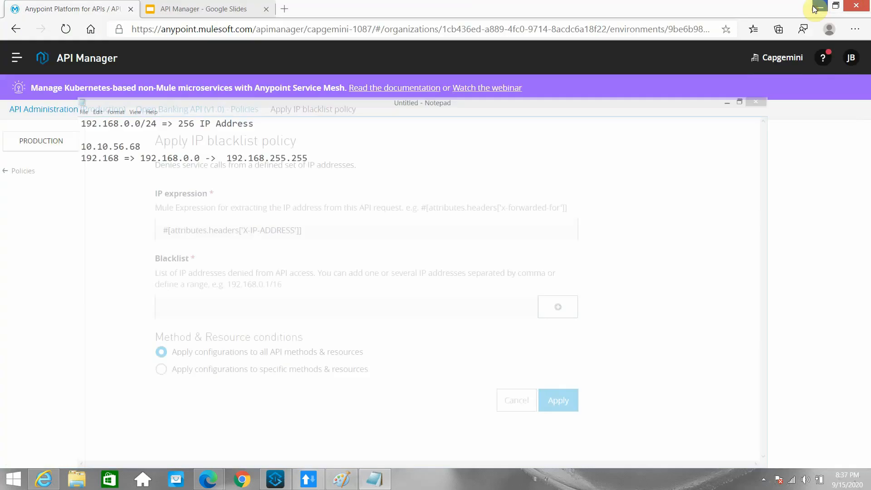
- Check the header value in ARC, then add 10.10.56.67 to the policy's blacklist in the browser
left_click(314, 483)
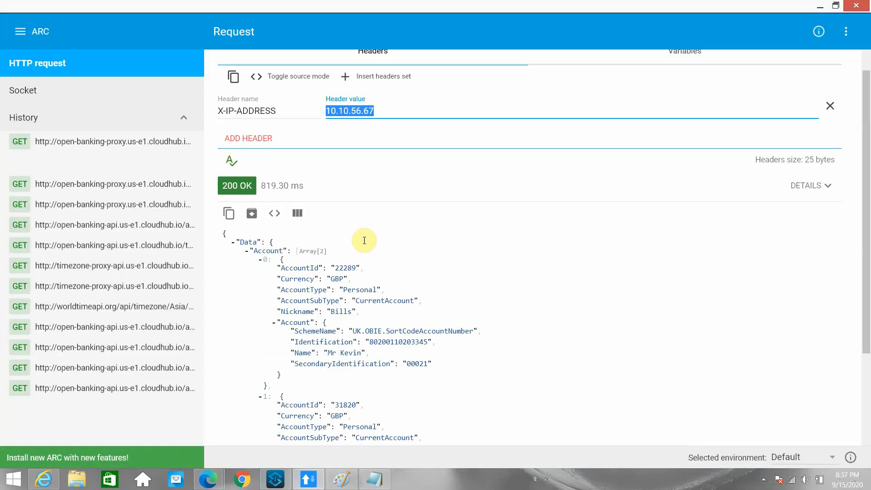
left_click(812, 10)
key("ctrl+v")
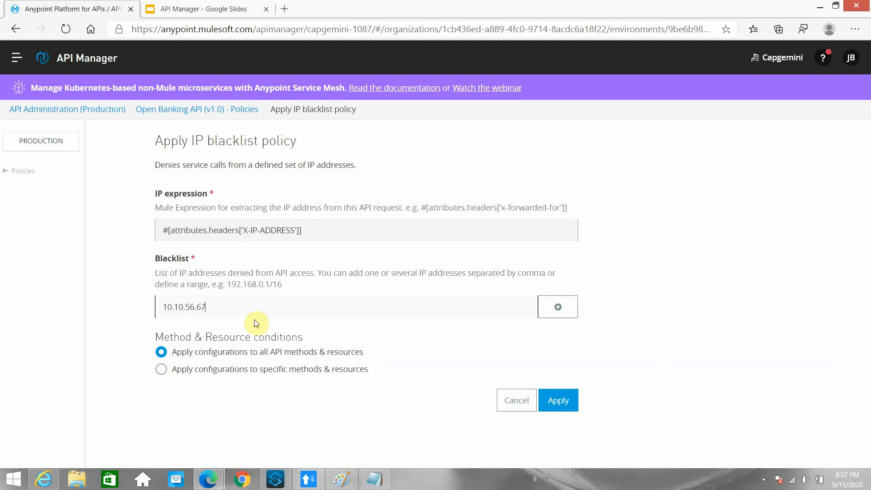
left_click(558, 308)
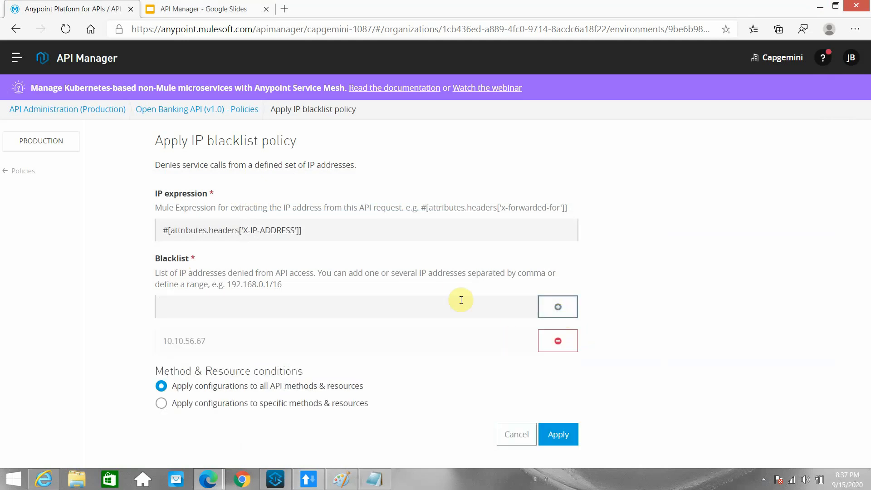
- Add 10.10.56.68 as a second blacklist entry
left_click(207, 305)
key("ctrl+v")
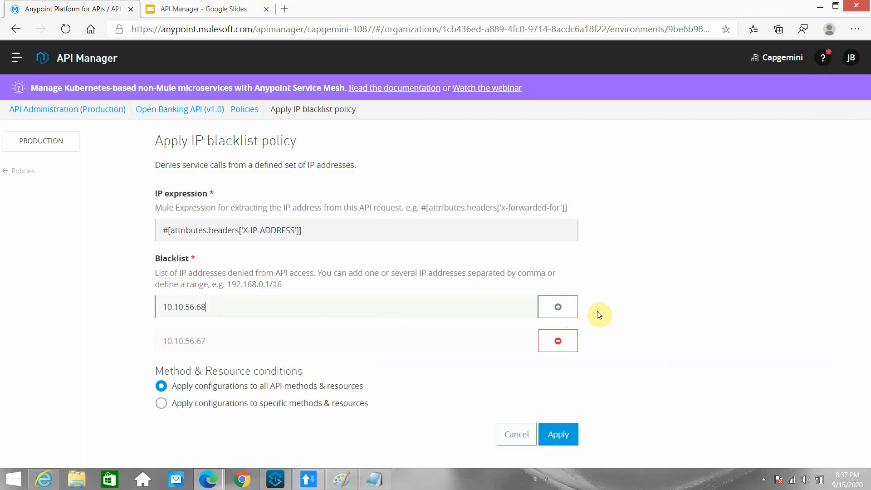
left_click(560, 307)
- Add 192.168 as a third blacklist entry and apply the policy to all API methods and resources
left_click(179, 306)
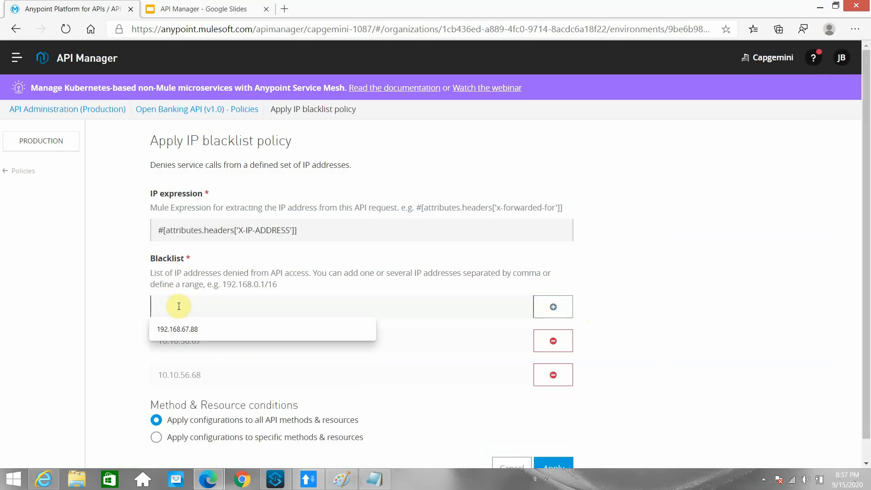
type("18")
type("92.168")
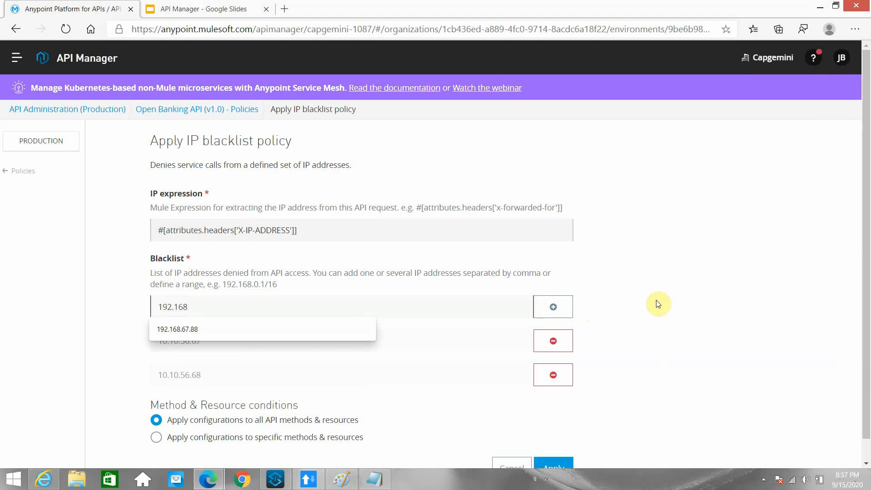
left_click(553, 306)
scroll(472, 265, "down", 1)
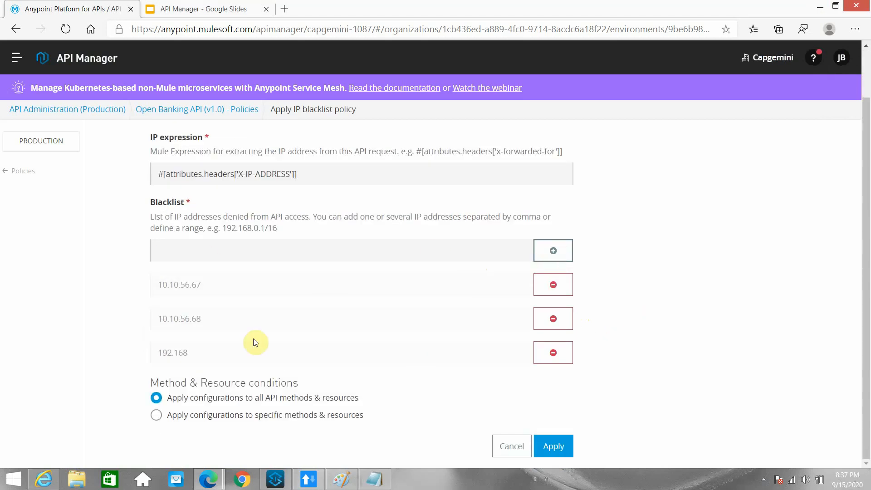
left_click_drag(157, 352, 203, 352)
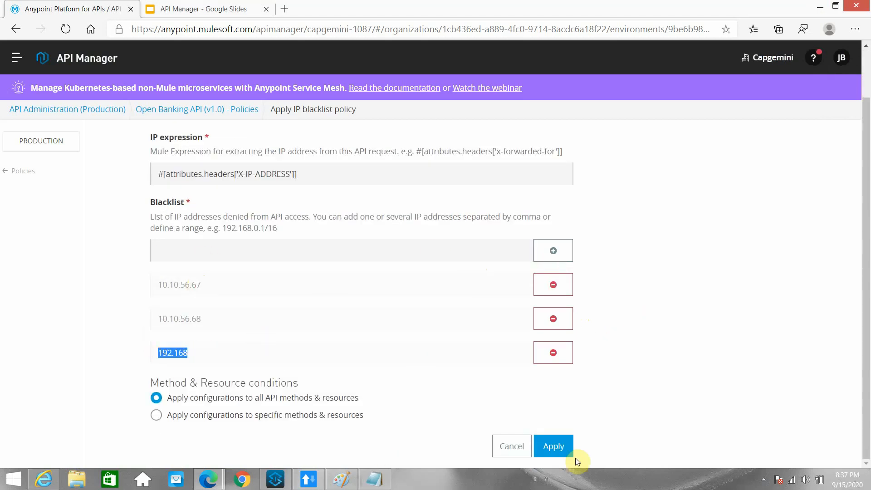
left_click(558, 445)
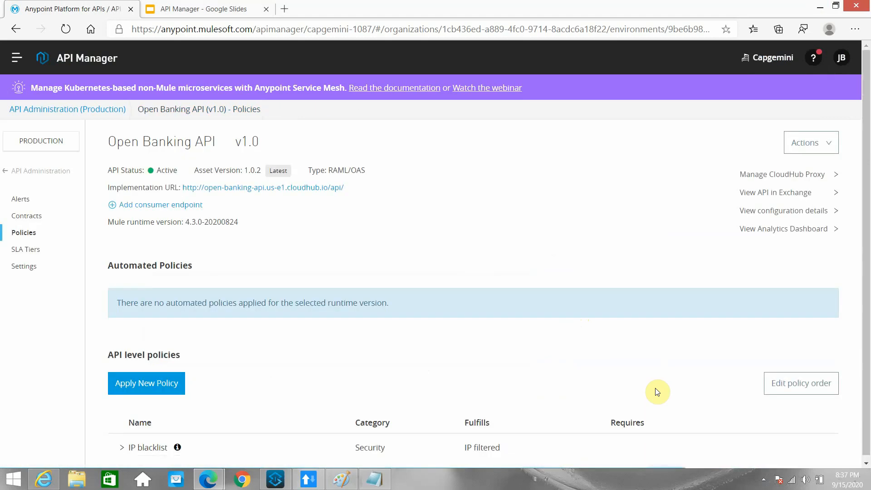
- Expand the applied IP blacklist policy and open it for editing to review its configuration
left_click(122, 447)
scroll(204, 373, "down", 1)
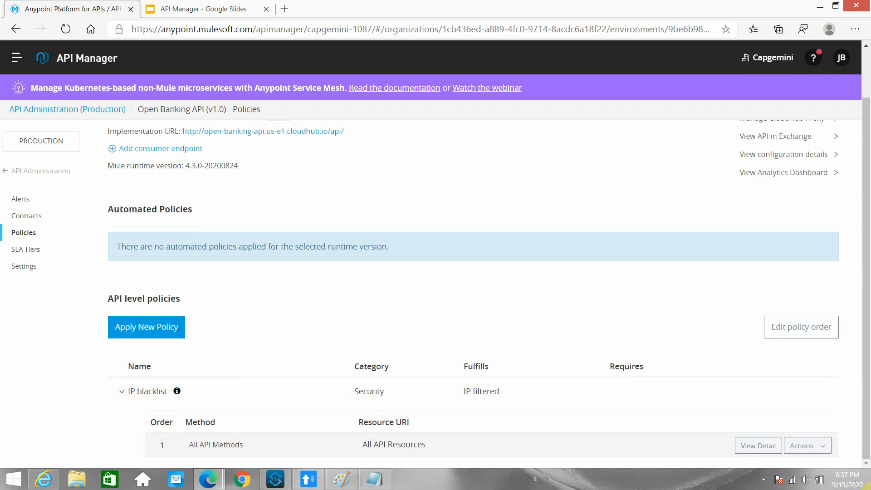
mouse_move(870, 489)
left_click(798, 445)
scroll(789, 443, "down", 1)
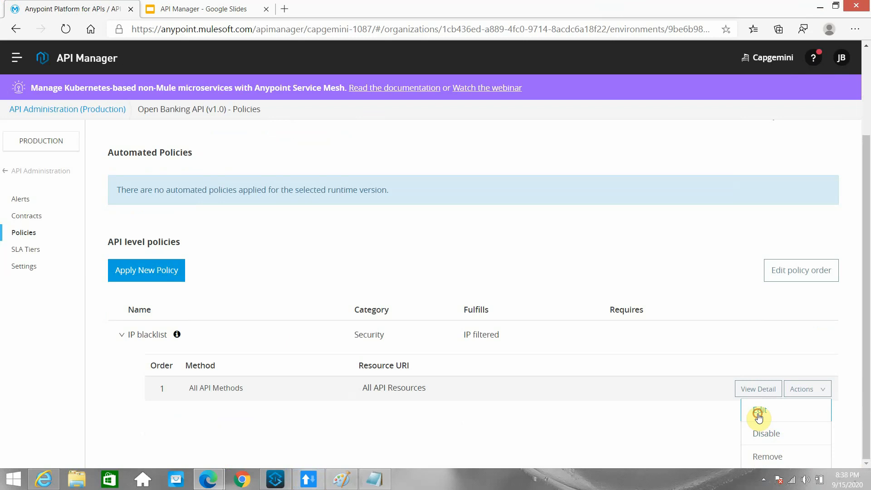
left_click(758, 413)
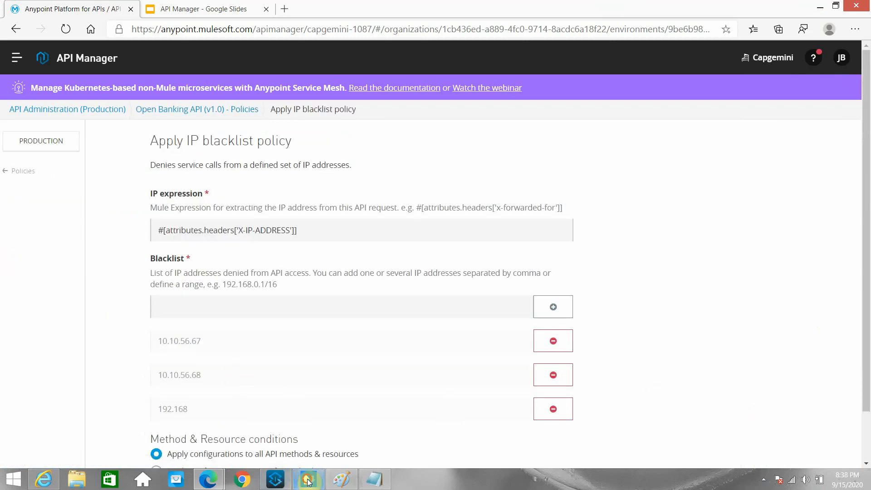
- Switch to ARC, send the GET request with X-IP-ADDRESS 10.10.56.67, and examine the response message
left_click(308, 480)
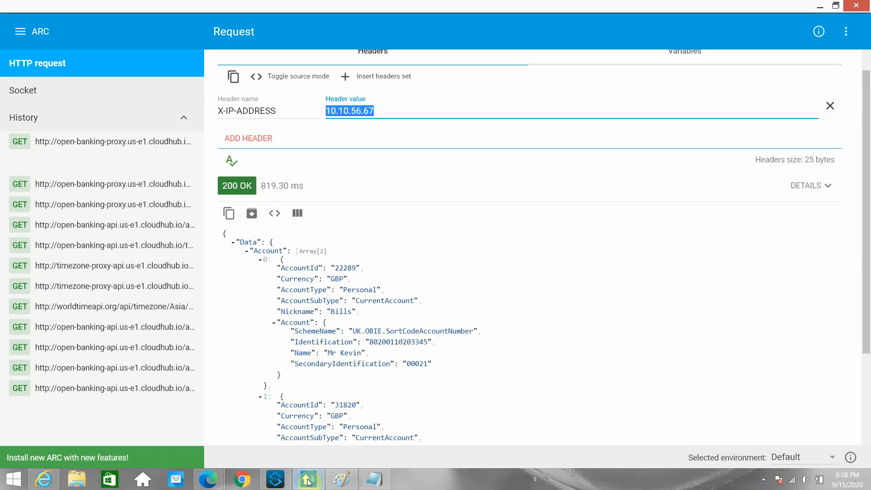
scroll(839, 165, "up", 2)
left_click(789, 72)
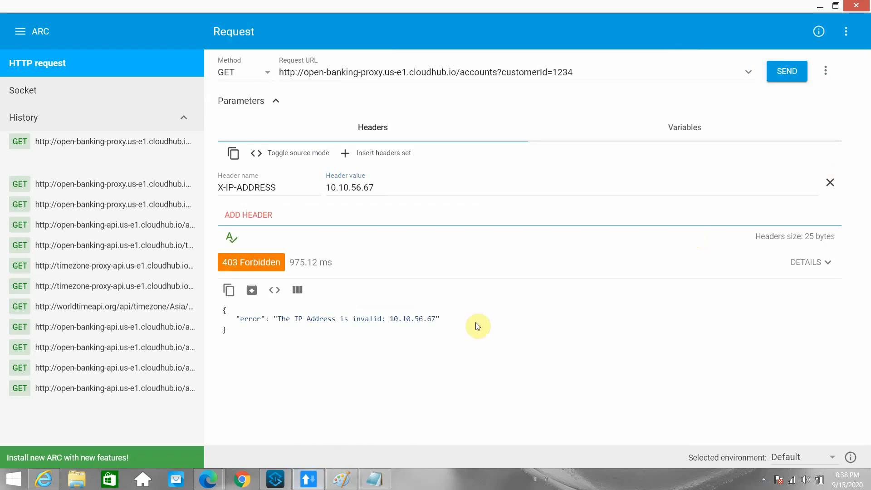
left_click_drag(240, 319, 443, 319)
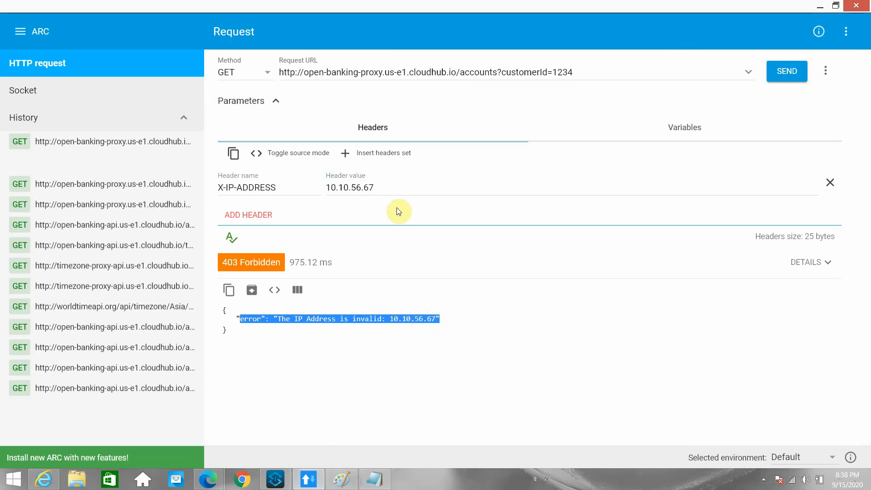
- Set the X-IP-ADDRESS header value to 10.10.56.68 and send the request again
left_click(393, 189)
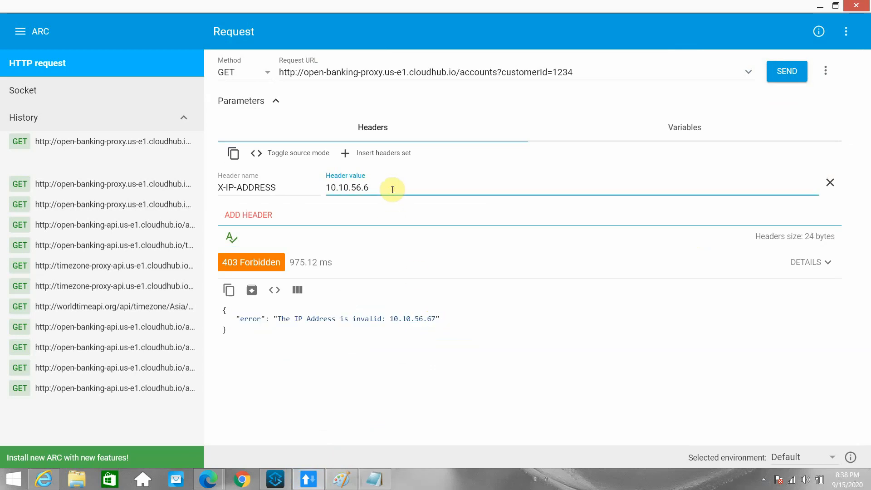
type("8")
left_click(786, 77)
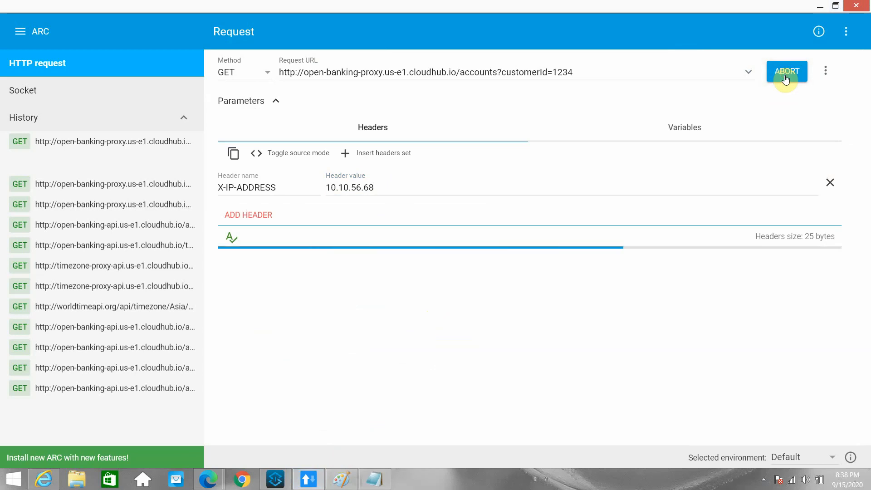
- Set the X-IP-ADDRESS header value to 10.10.56.69 and send the request to test a non-blacklisted address
left_click(379, 184)
type("9")
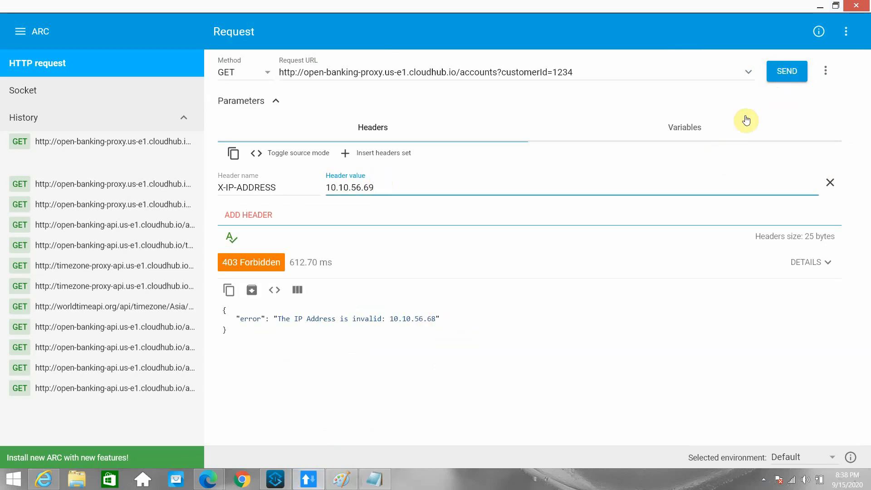
left_click(788, 72)
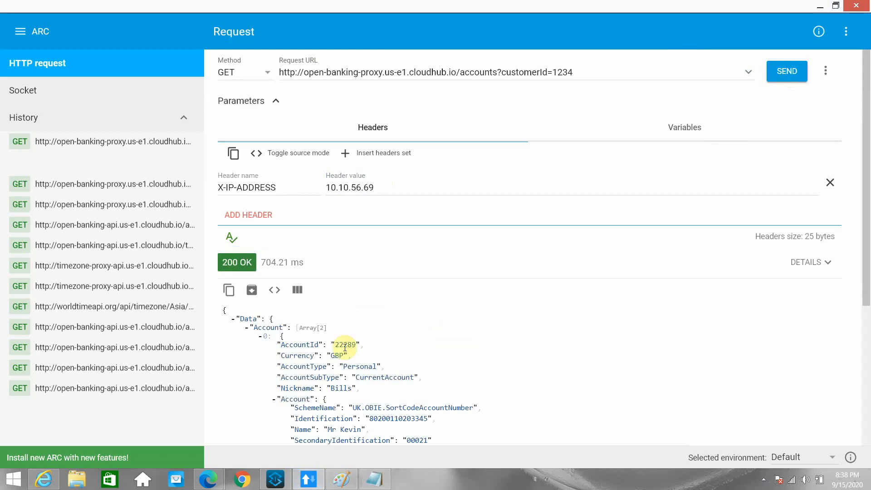
- Review the returned account data in the response body and resend the request with X-IP-ADDRESS set to 10.10.58.90
scroll(351, 245, "down", 4)
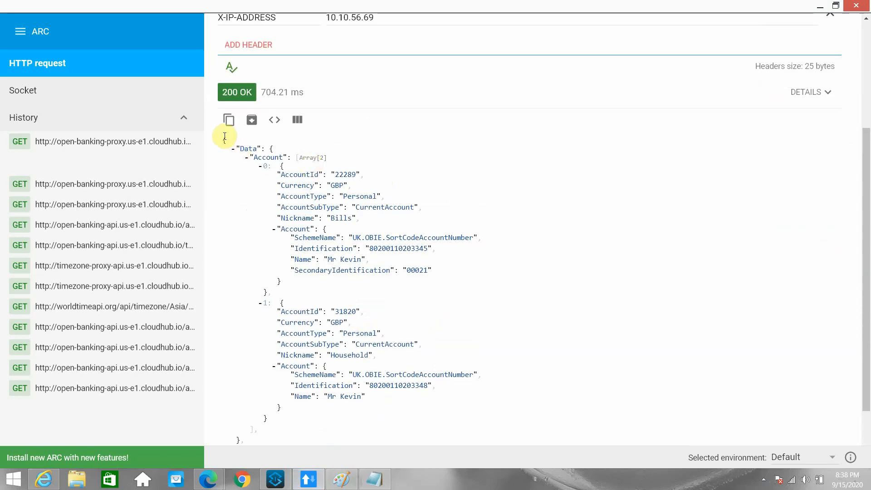
left_click_drag(224, 138, 380, 327)
scroll(379, 327, "up", 4)
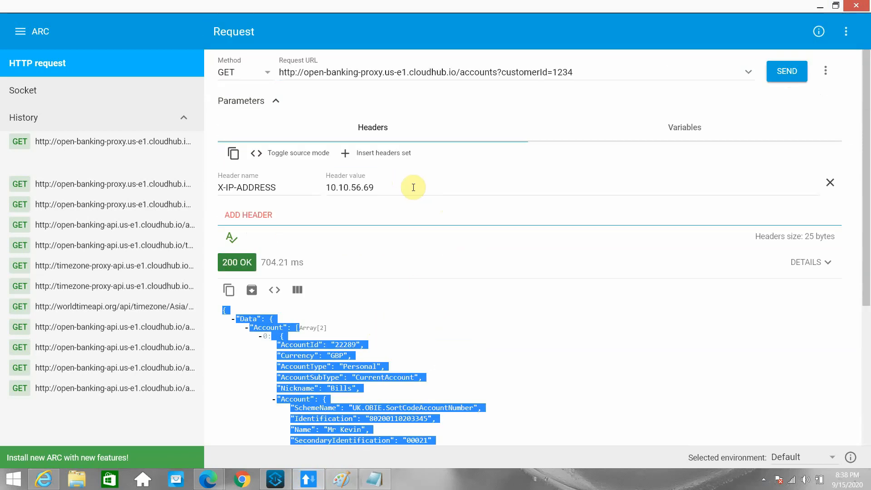
left_click(397, 188)
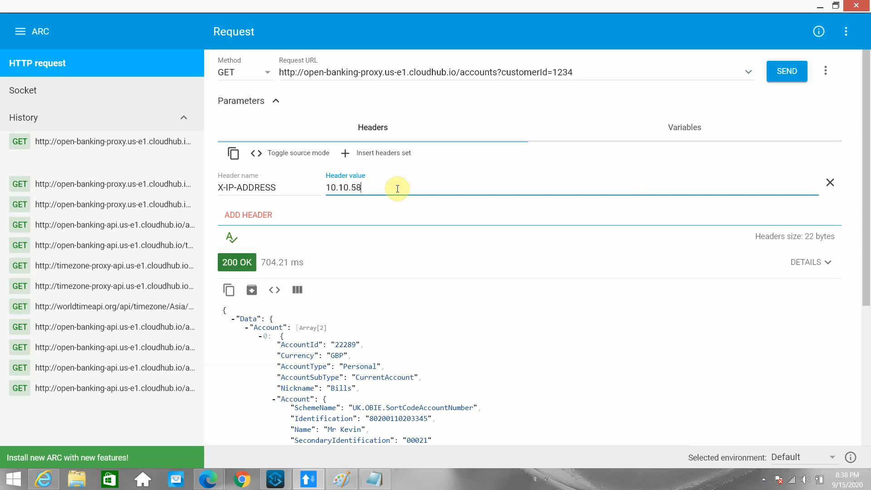
type("0")
left_click(783, 74)
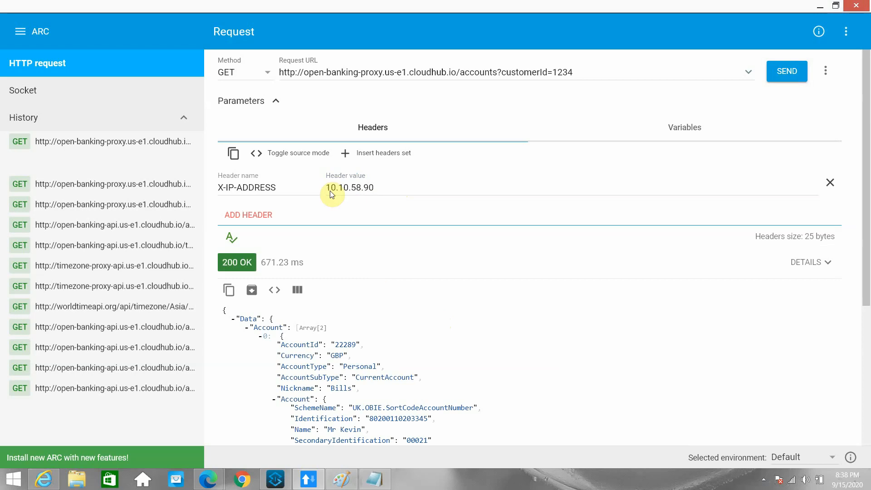
- Replace the X-IP-ADDRESS header value with 192.168.0.1 and send the request
left_click_drag(375, 186, 331, 187)
key("BackSpace")
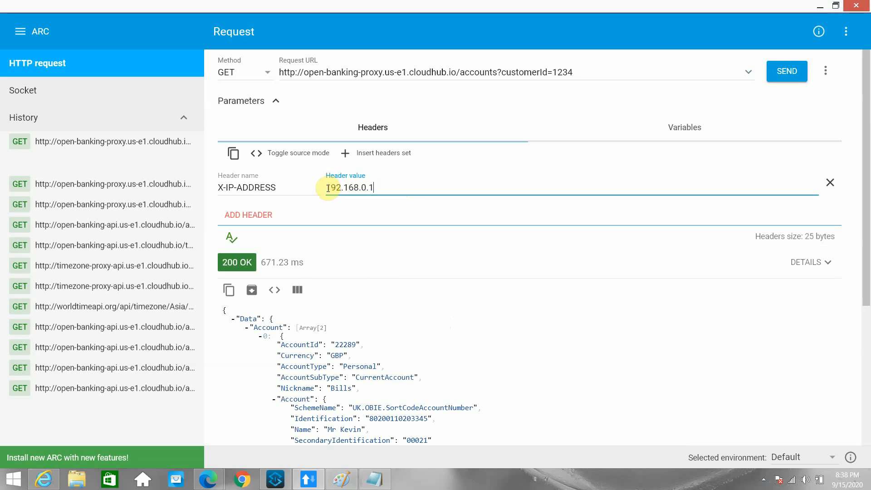
left_click(793, 74)
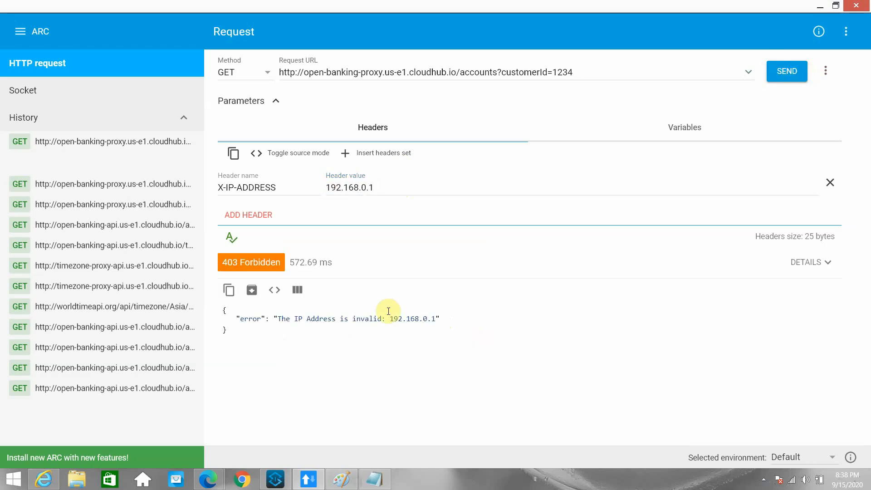
- Set the X-IP-ADDRESS header value to 192.168.255.255 and send the request again
left_click_drag(373, 187, 363, 187)
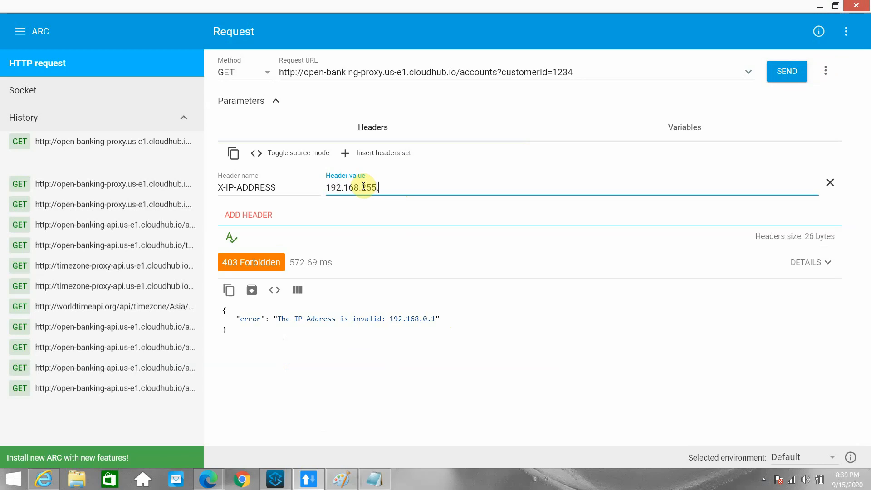
type("255.255")
left_click(783, 73)
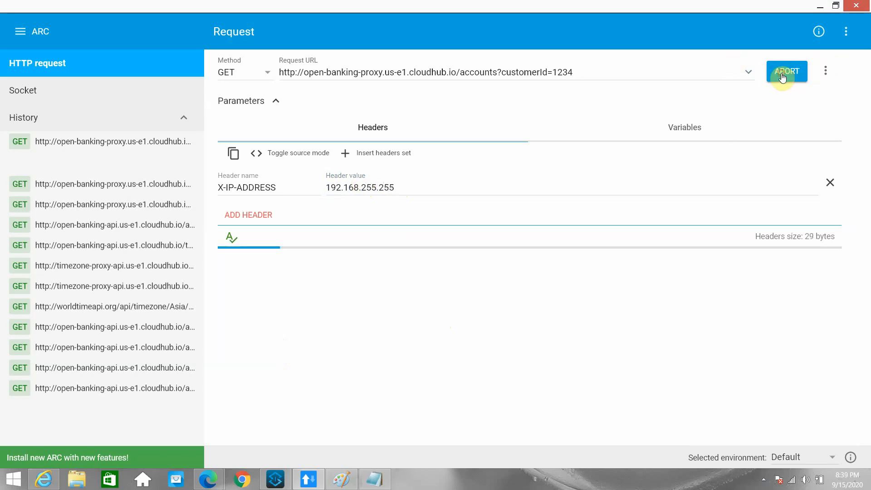
- Set the X-IP-ADDRESS header value to 192.168.1.255, send the request, and highlight the IP address in the response message
left_click(390, 187)
left_click_drag(391, 188, 361, 188)
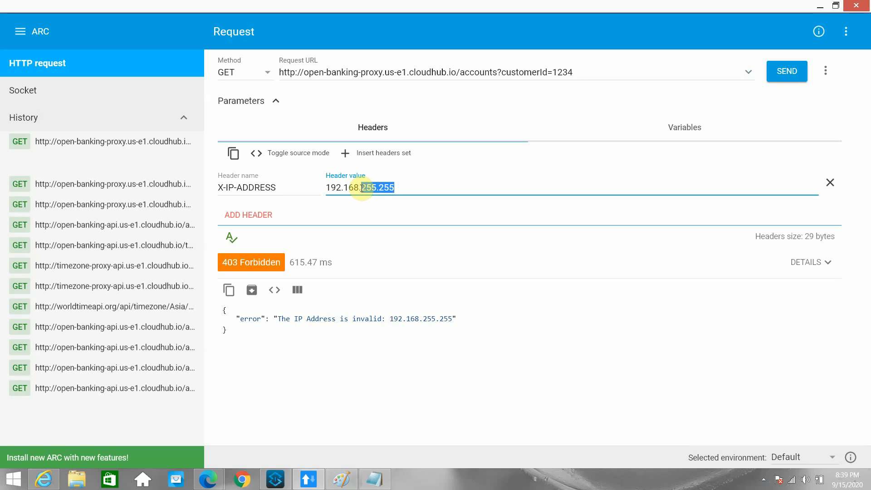
key("BackSpace")
type("1.255")
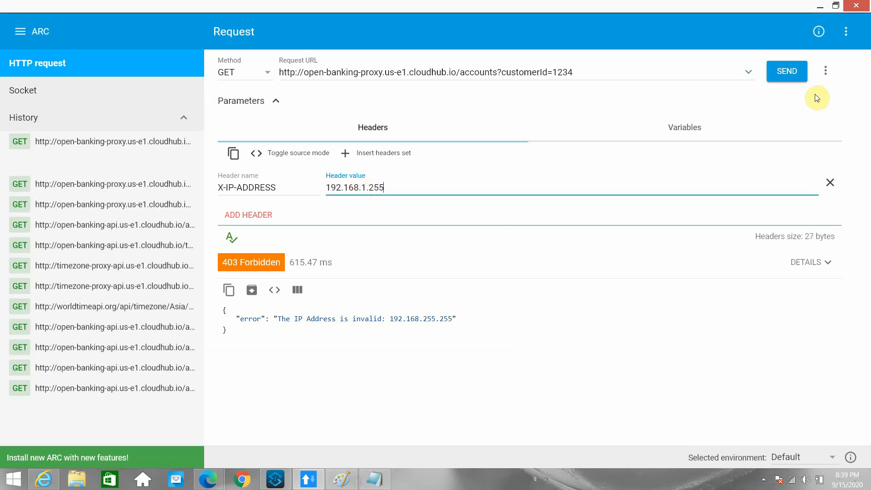
left_click(791, 77)
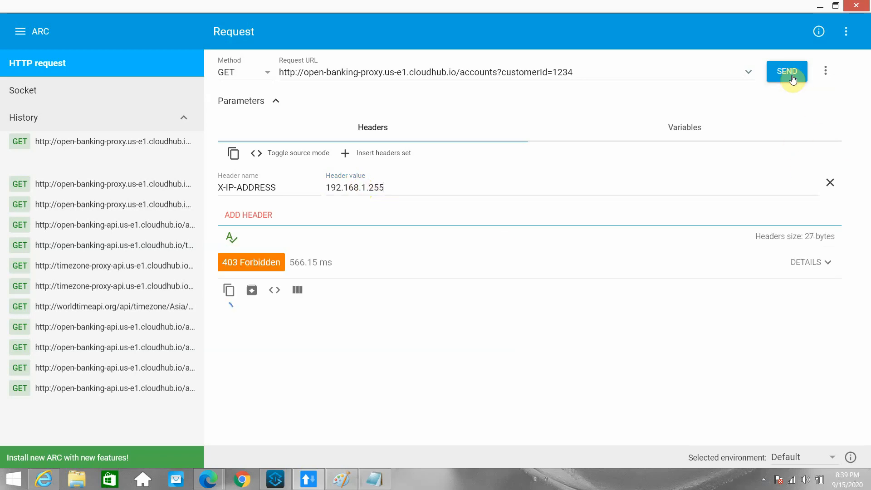
left_click_drag(389, 320, 491, 320)
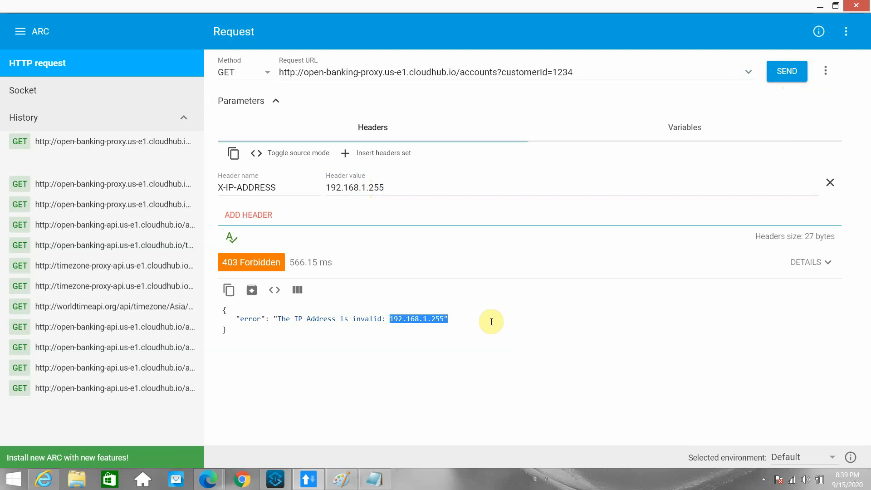
left_click(485, 332)
left_click(386, 187)
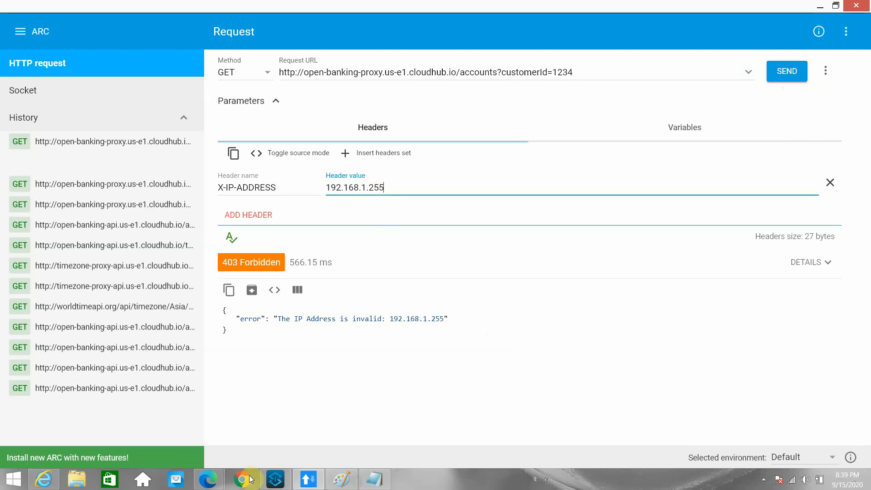
- Switch to API Manager, add the range 192.169.0.0/24 to the IP blacklist, and apply the policy
left_click(208, 479)
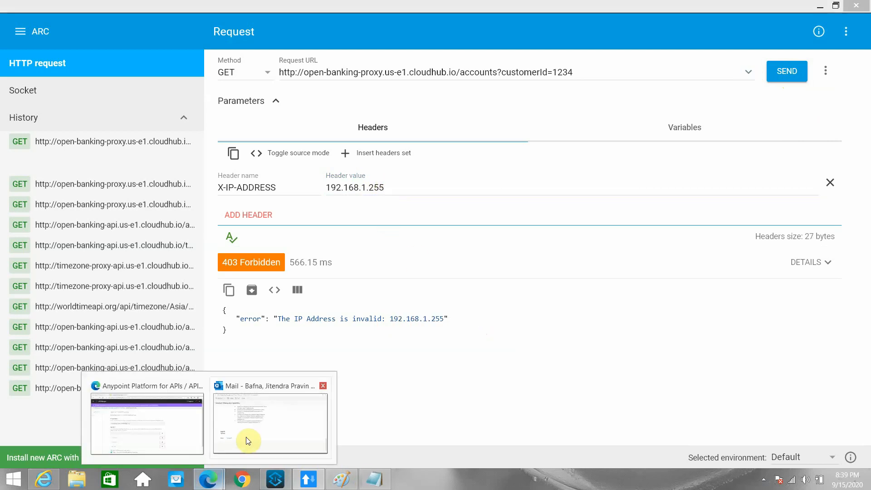
left_click(148, 430)
scroll(340, 227, "down", 1)
left_click(209, 249)
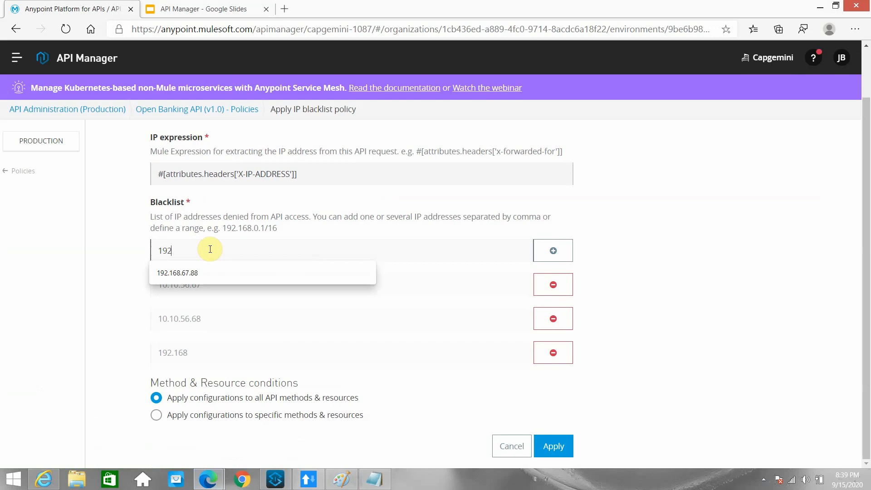
type("192.169.0.0/24")
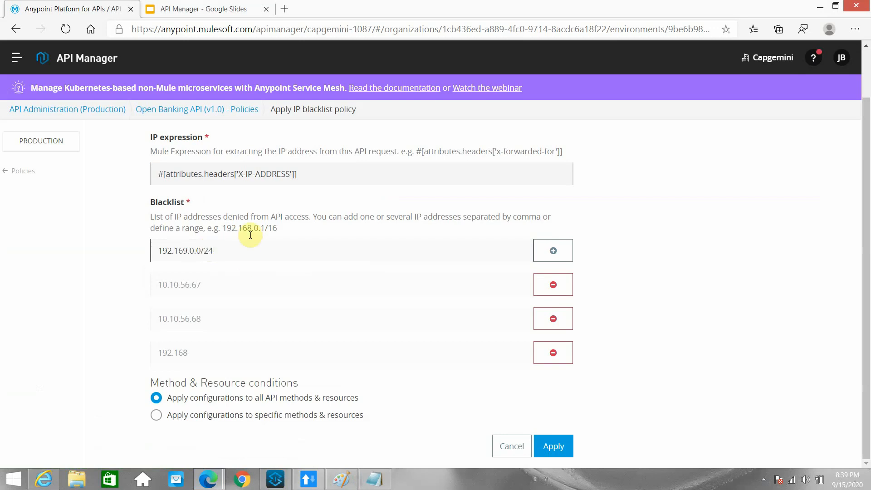
left_click(553, 252)
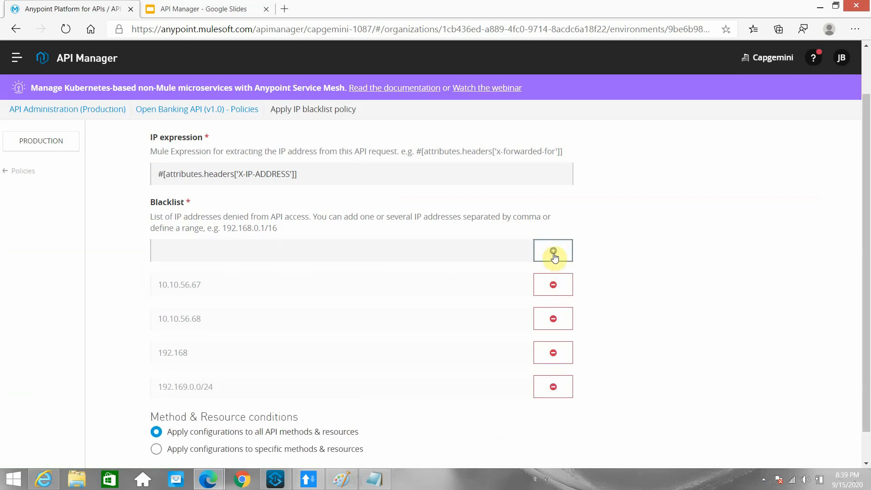
scroll(609, 247, "down", 1)
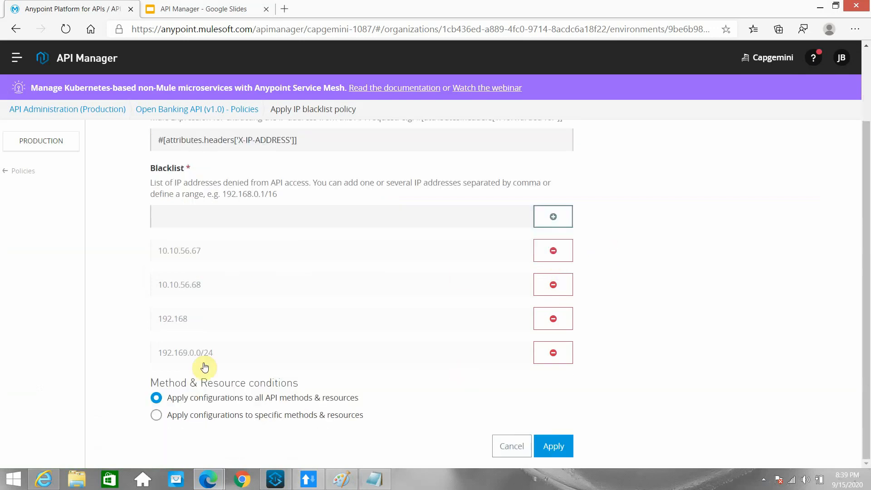
left_click(561, 444)
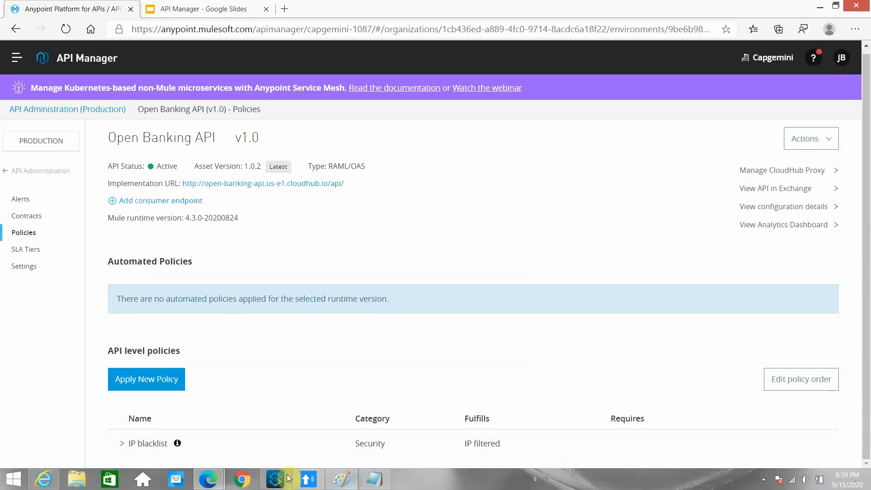
- Switch to ARC and send the request with X-IP-ADDRESS set to 192.169.0.10 and again with 192.169.0.1
left_click(300, 481)
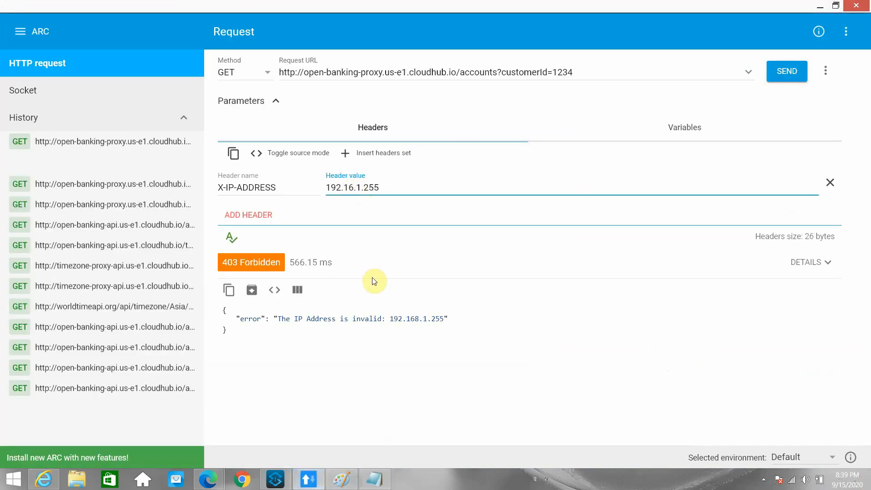
left_click_drag(361, 187, 408, 189)
type("0.10")
left_click(778, 80)
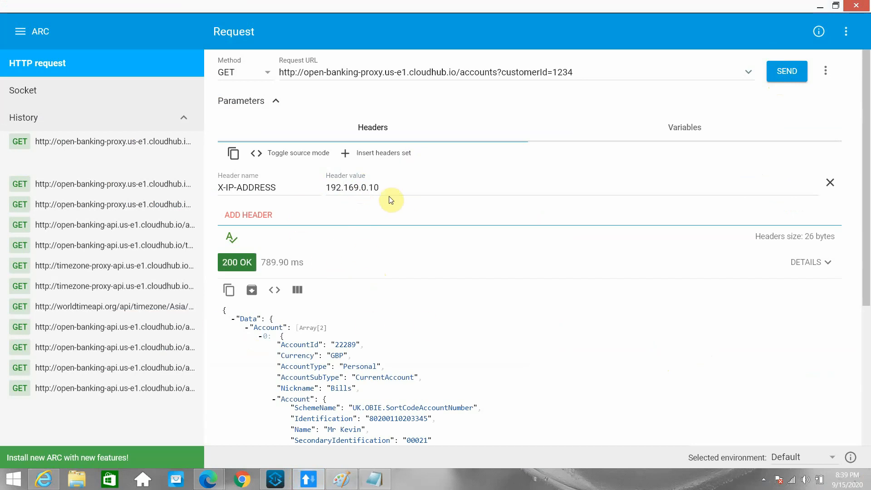
left_click(380, 187)
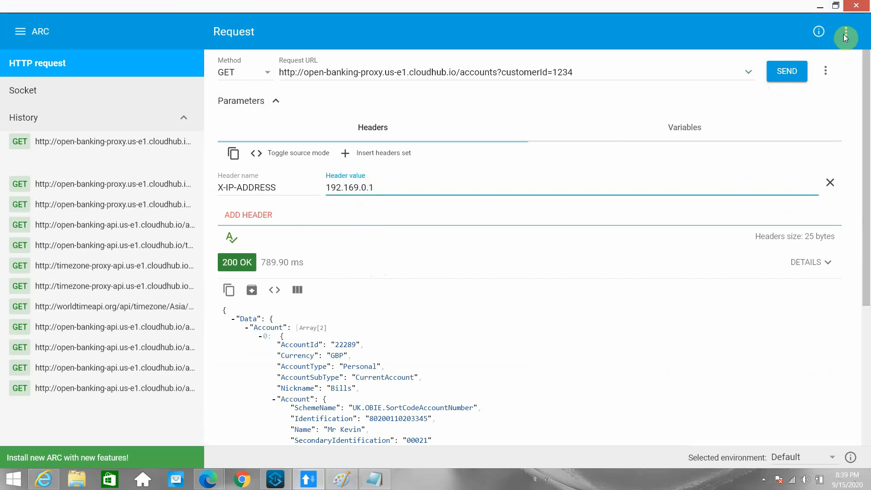
left_click(785, 74)
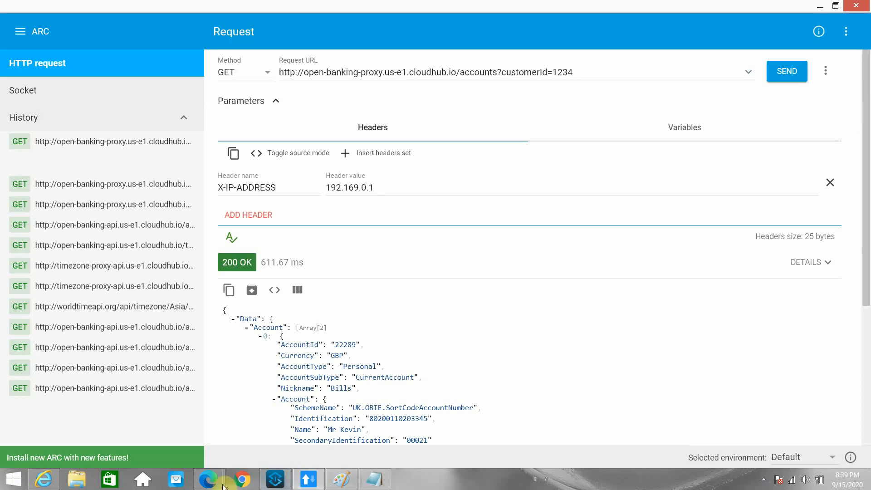
- Switch to API Manager, open the applied IP blacklist policy for editing, and review its blacklist entries
mouse_move(207, 478)
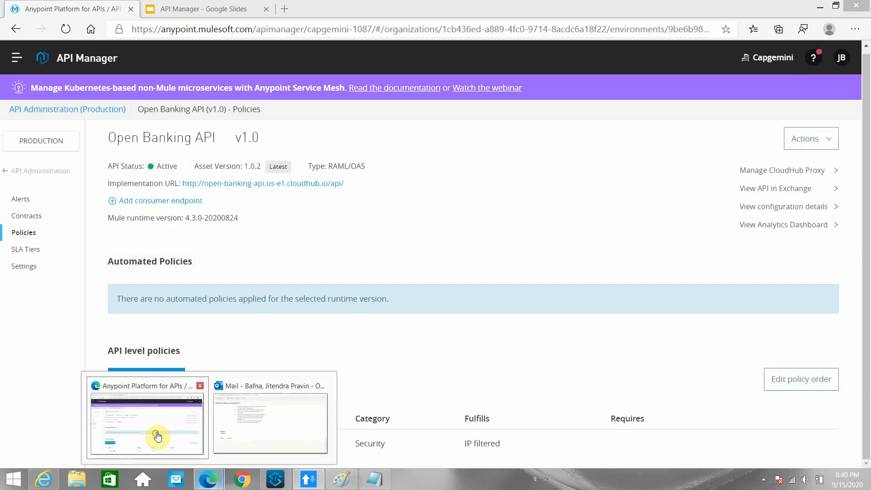
left_click(156, 434)
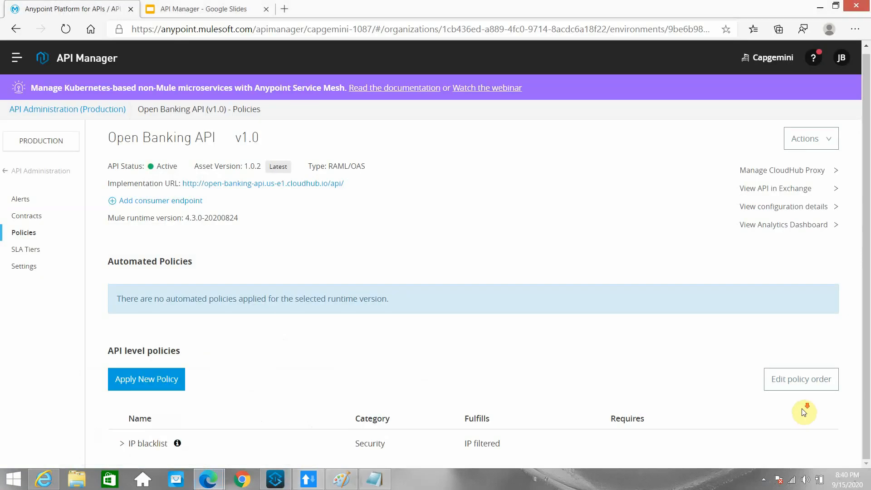
left_click(122, 443)
scroll(333, 226, "down", 1)
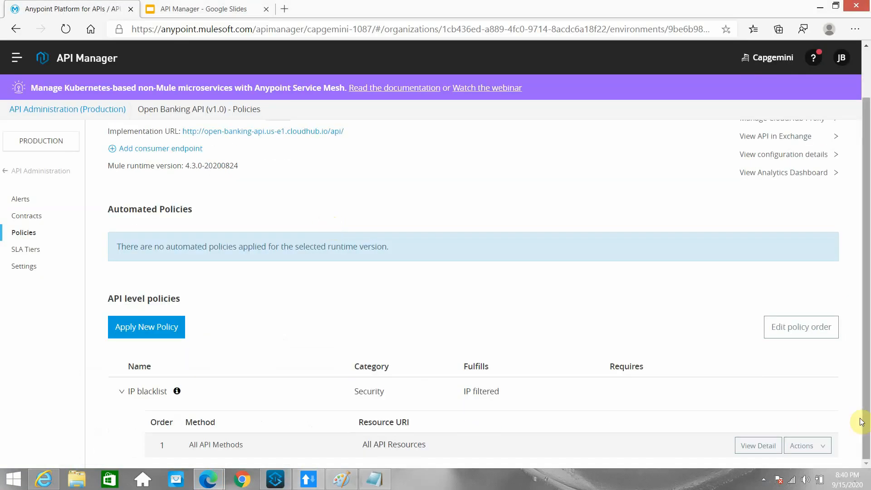
left_click(811, 445)
scroll(767, 361, "down", 1)
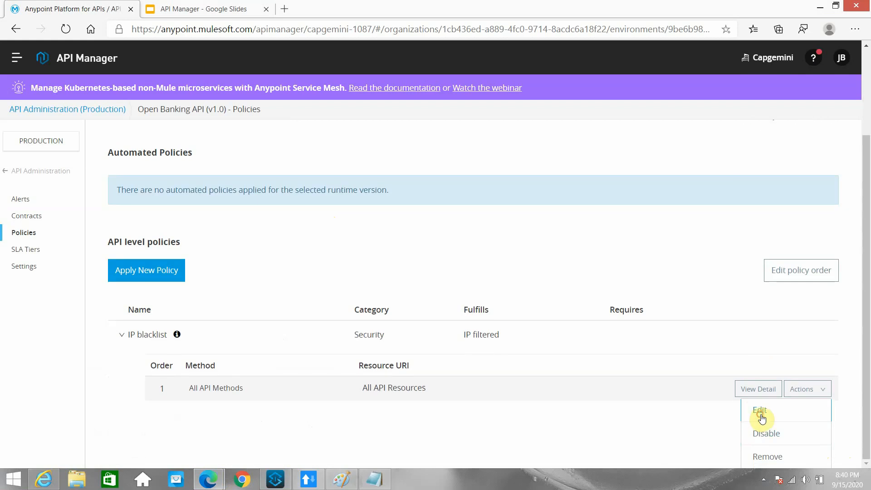
left_click(760, 412)
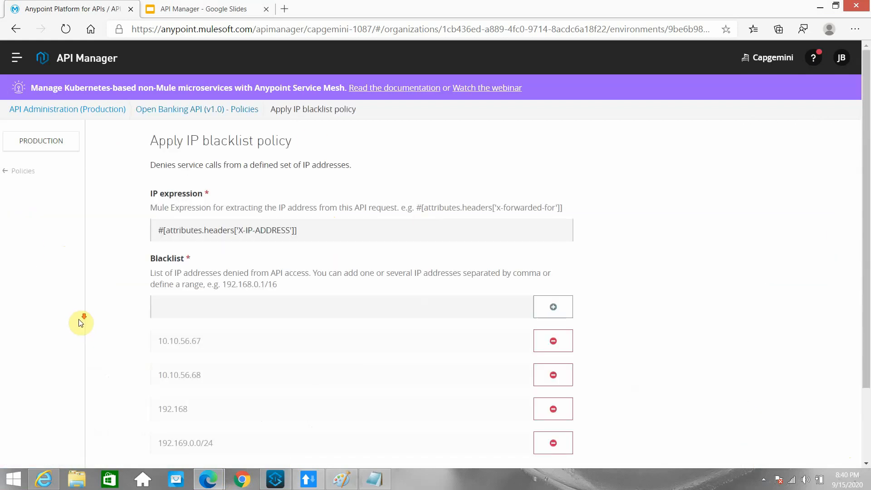
scroll(78, 319, "down", 2)
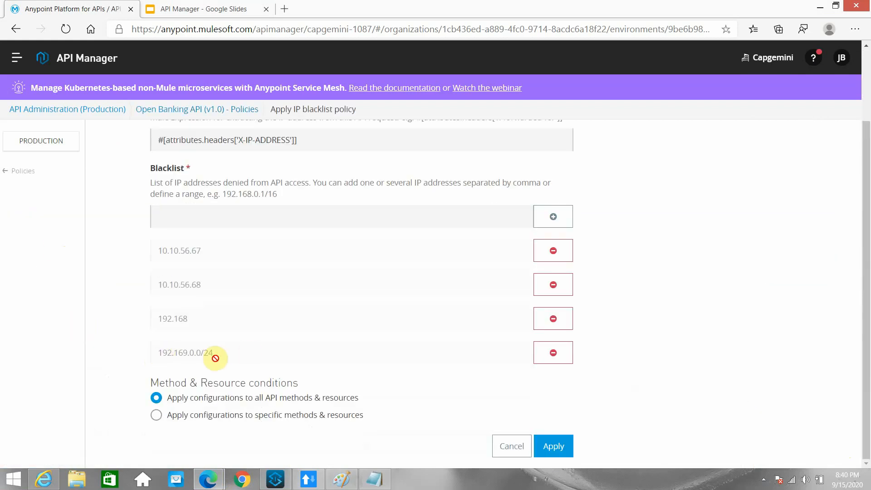
left_click(273, 480)
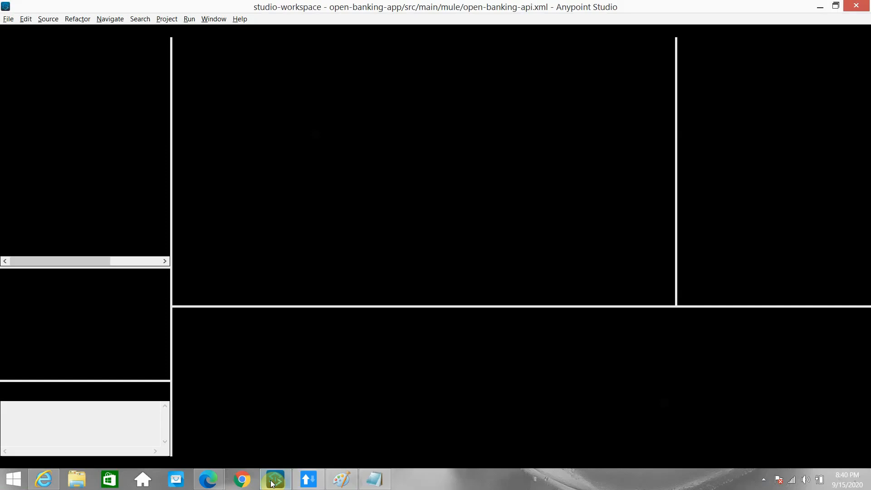
left_click(272, 484)
mouse_move(208, 479)
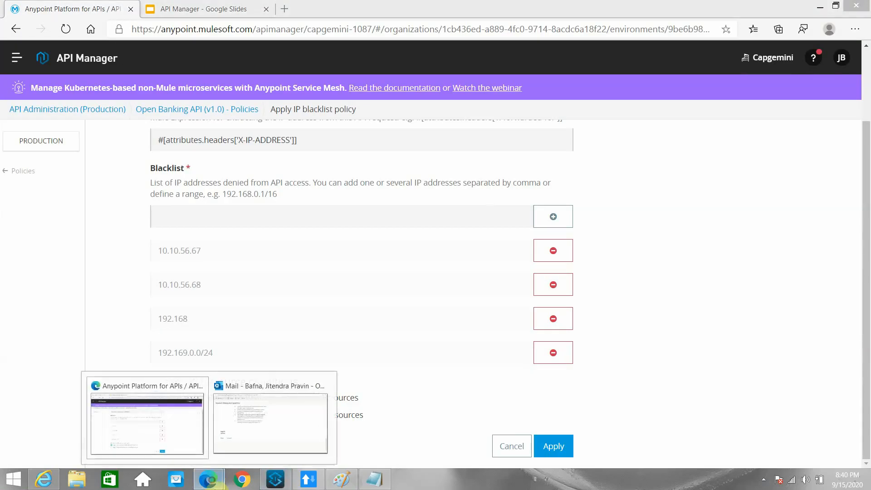
- Switch back to ARC, resend the request with X-IP-ADDRESS 192.169.0.1, and highlight the IP address in the response message
left_click(308, 479)
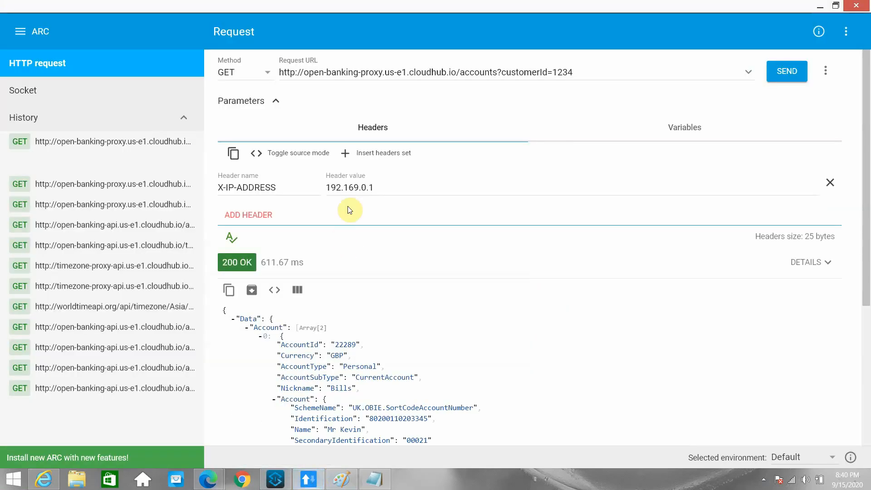
left_click(788, 71)
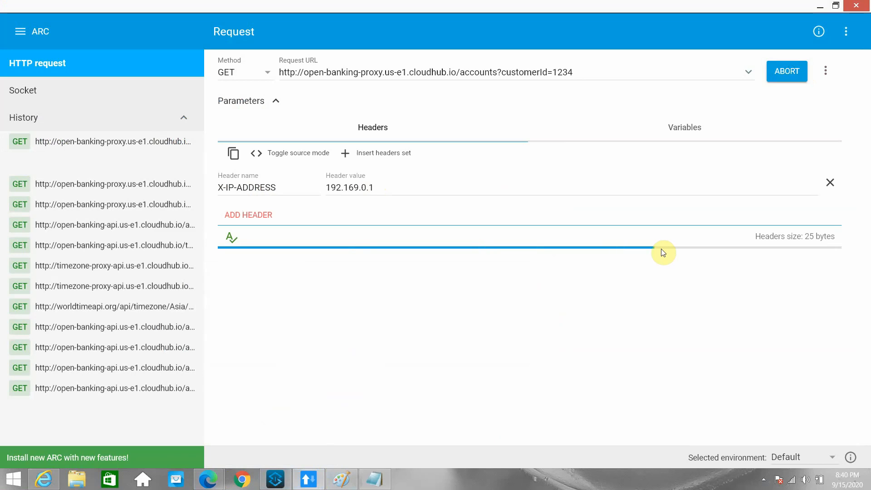
left_click_drag(387, 319, 458, 319)
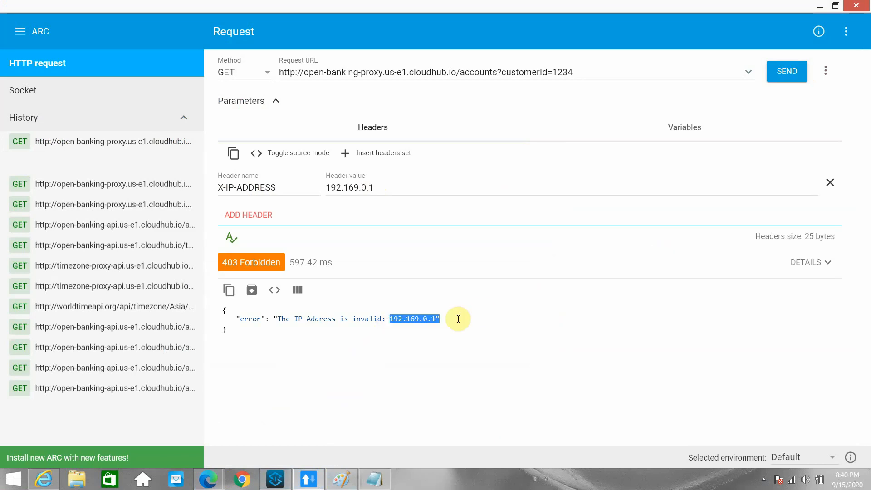
left_click(366, 189)
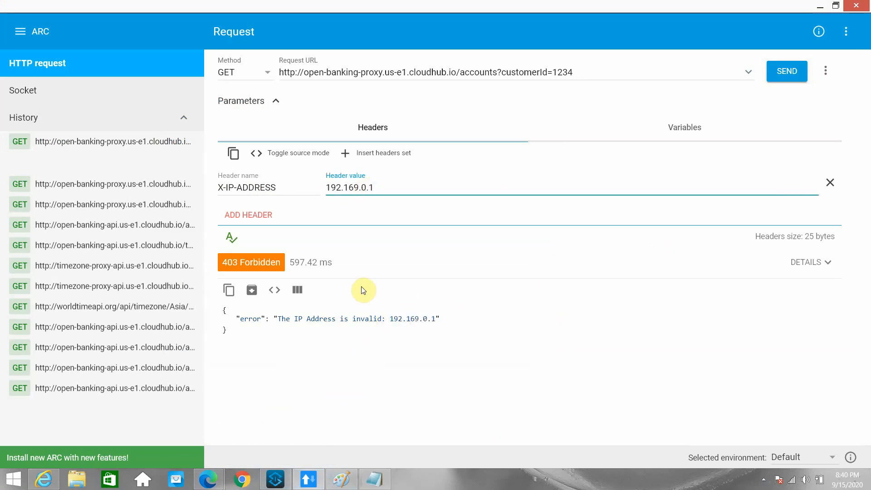
- Set the X-IP-ADDRESS header value to 192.169.1.1 and send the request
type("1")
left_click(791, 76)
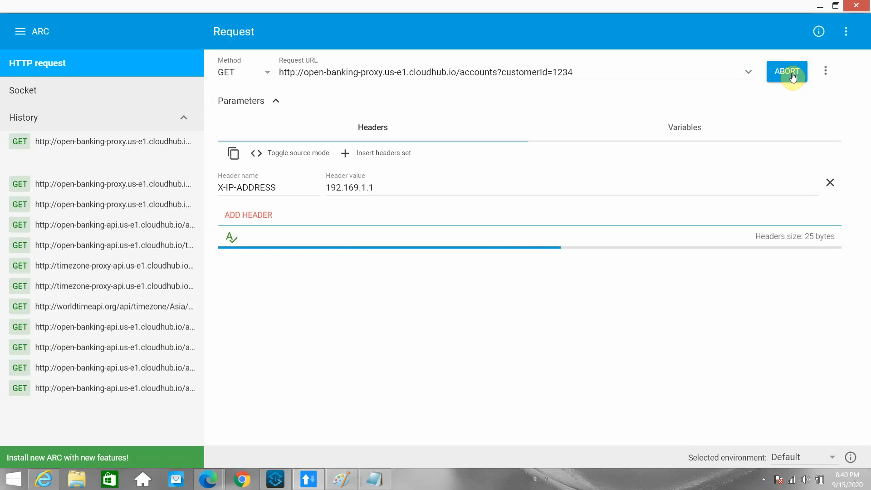
- Switch to Notepad and add the line "192.169.0.0/24==> 192.169.0.0 to 192.168.0.255 => 256" below the existing notes
left_click(374, 478)
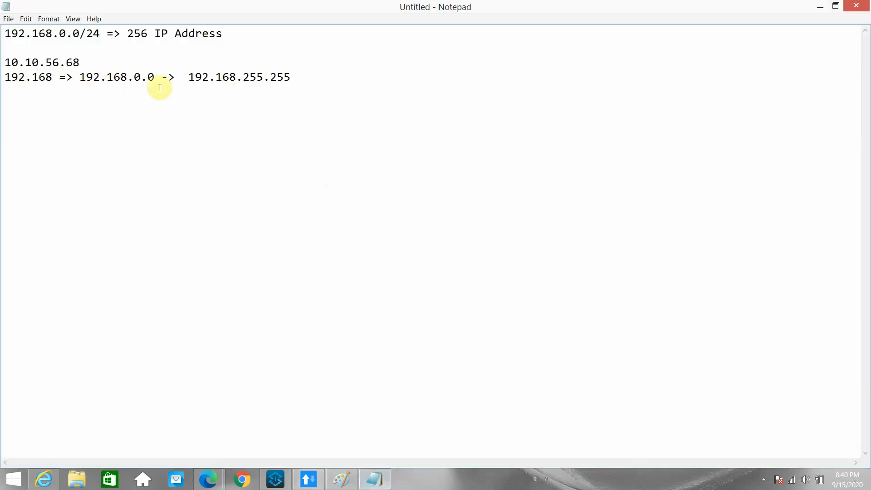
left_click(316, 75)
key("Return")
key("Return")
type("1")
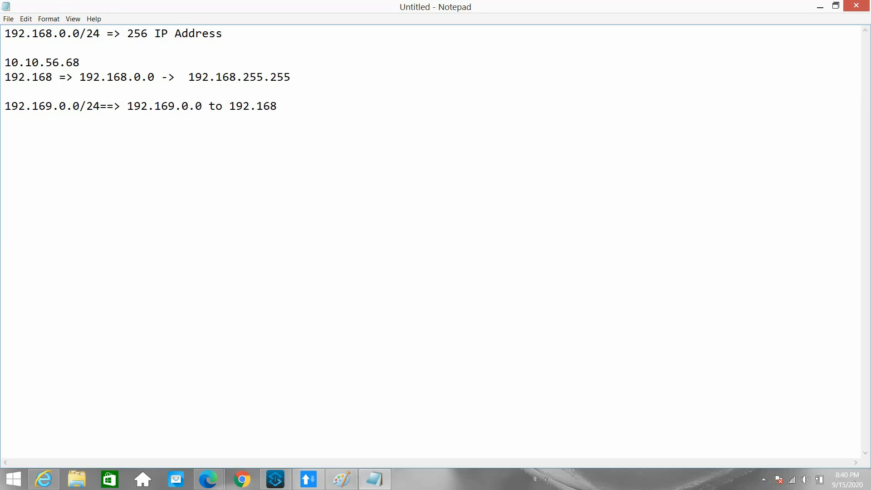
type("55")
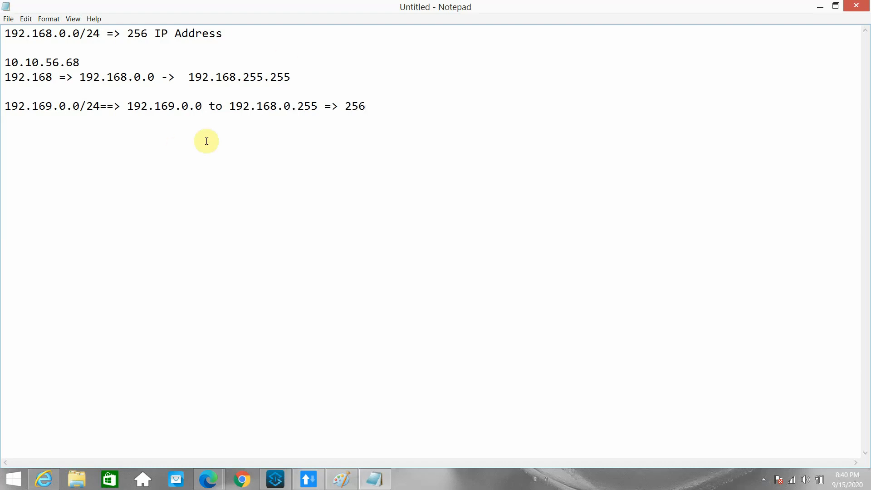
- Check the response for X-IP-ADDRESS 192.169.1.1 in ARC, then return to Notepad and review all the IP range notes
left_click(309, 479)
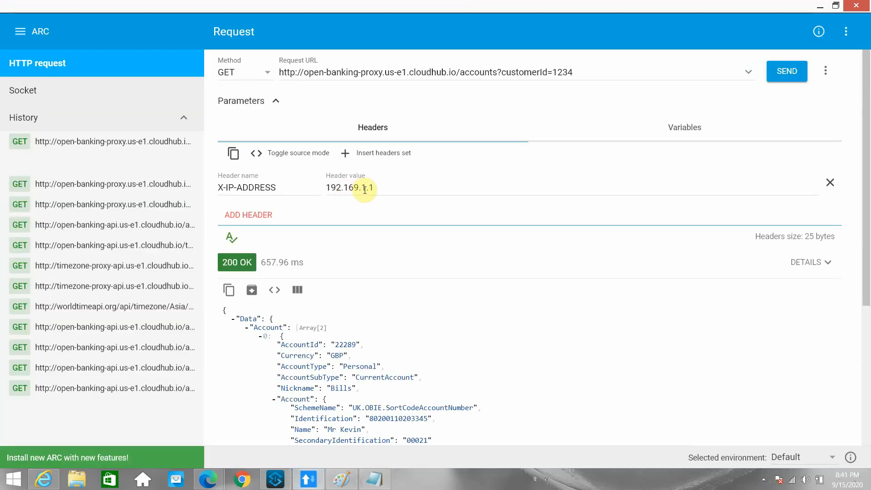
left_click(382, 189)
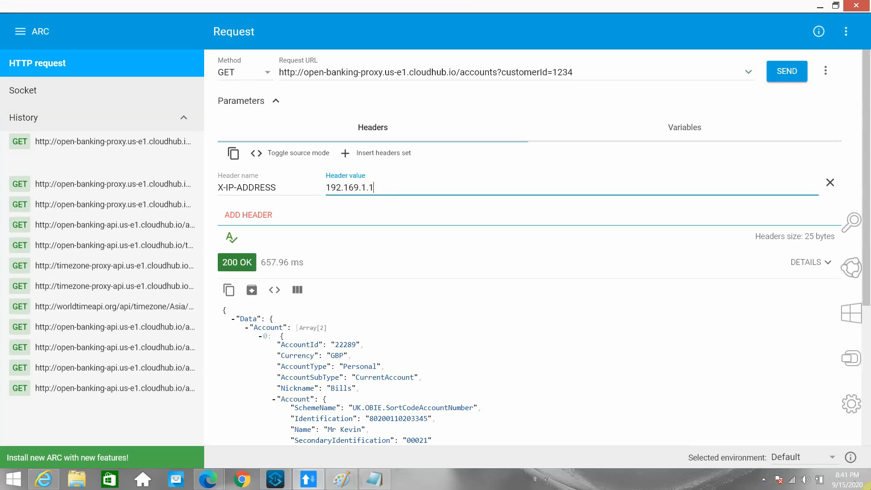
left_click(819, 6)
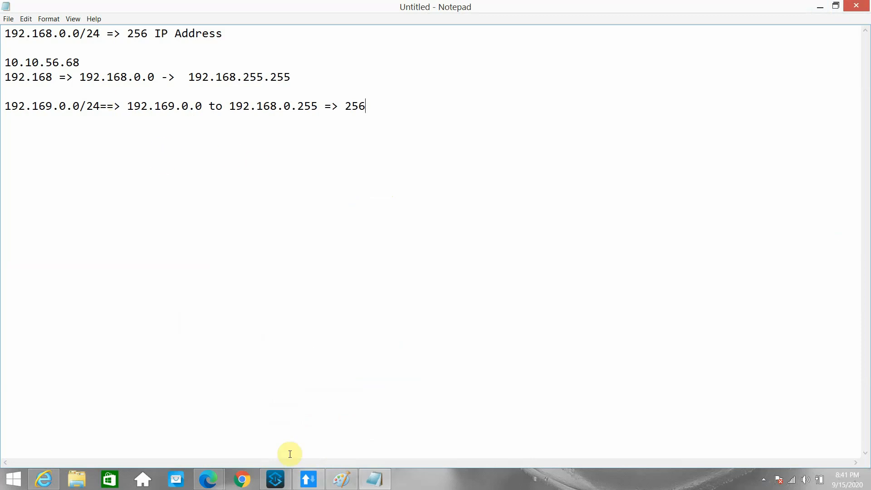
left_click_drag(381, 109, 2, 34)
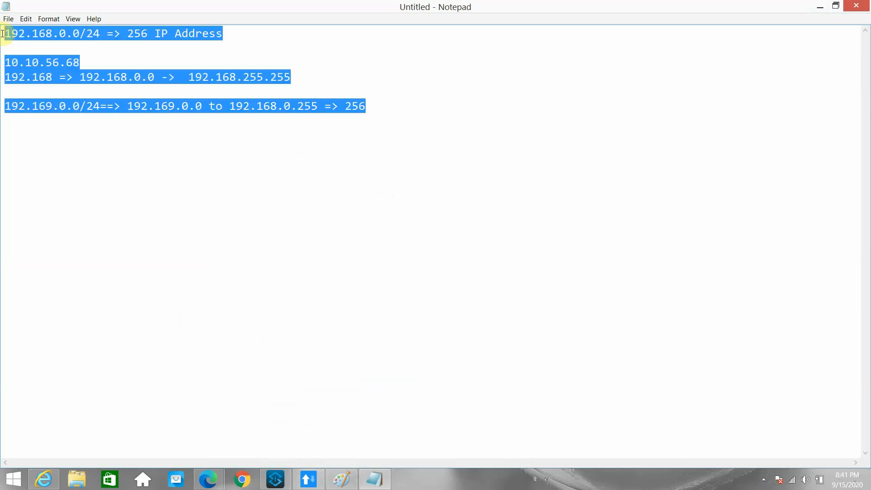
left_click(169, 187)
- Switch to API Manager, leave the blacklist editor without applying, and remove the IP blacklist policy from the Open Banking API
left_click(818, 5)
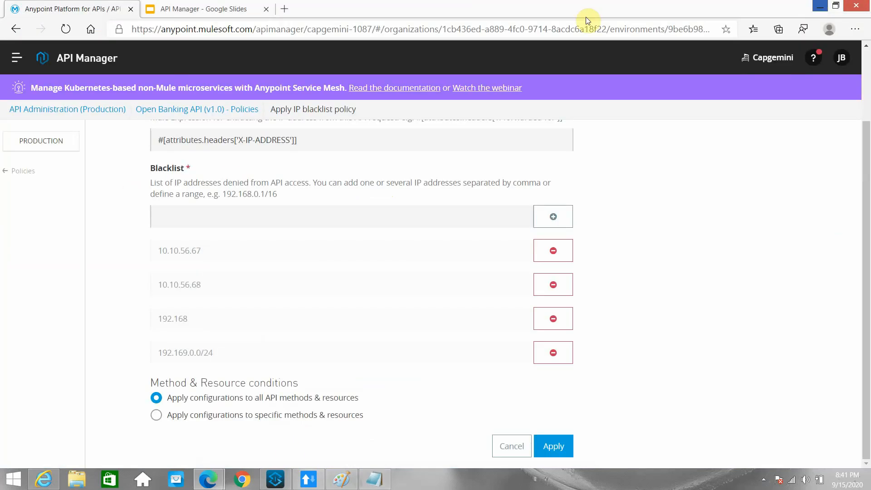
left_click(511, 452)
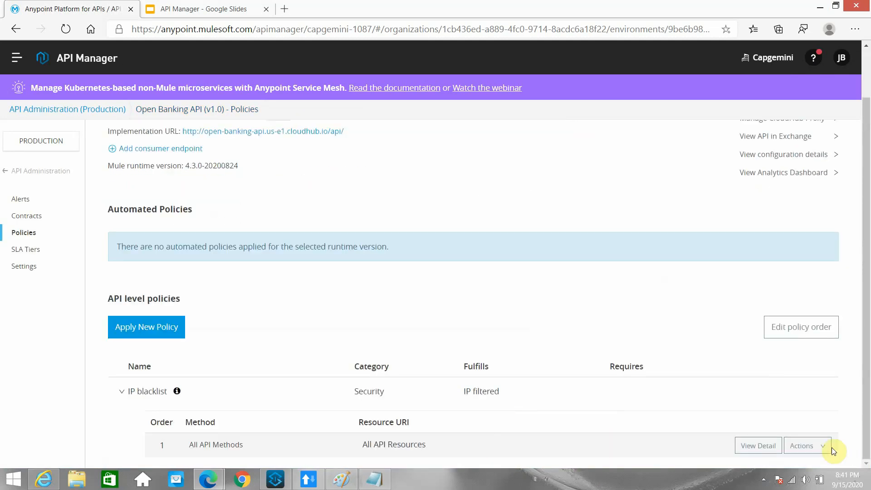
left_click(823, 445)
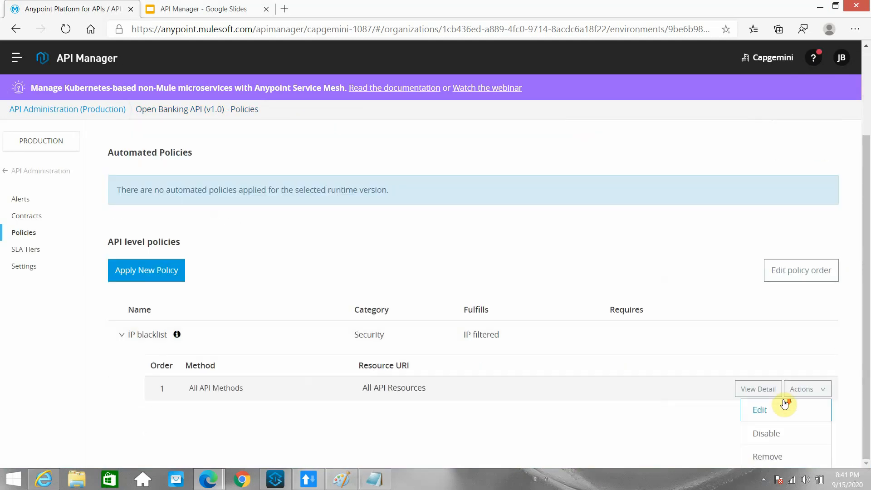
left_click(777, 463)
left_click(510, 187)
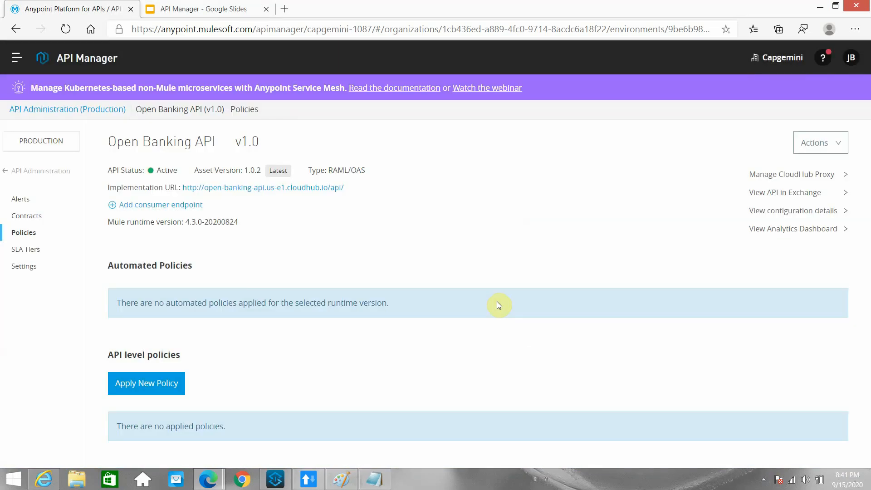
- Switch to Notepad and review the 192.168.0.0/24, 10.10.56.68 and 192.168 entries in the notes
left_click(375, 480)
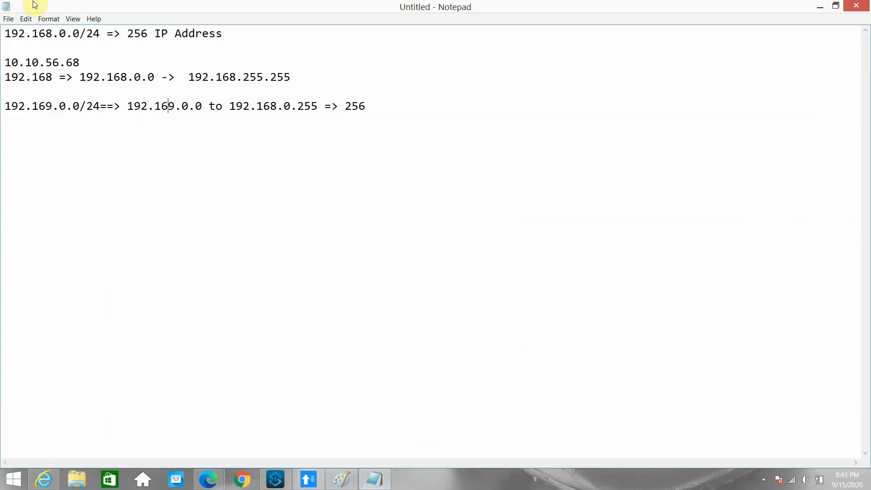
left_click_drag(101, 34, 2, 32)
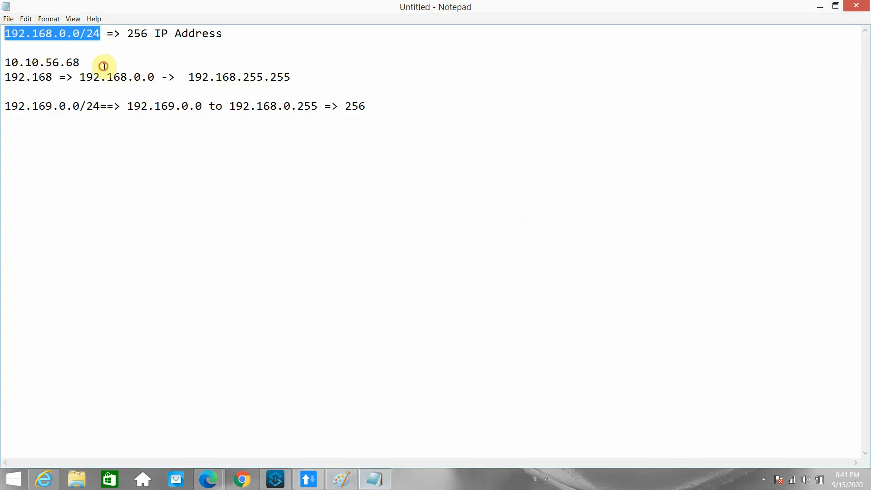
left_click_drag(103, 66, 1, 39)
left_click_drag(79, 73, 10, 68)
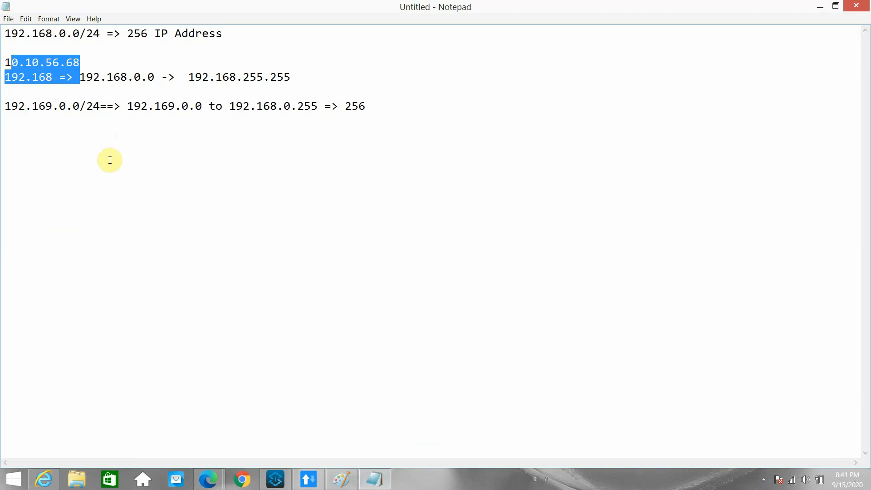
mouse_move(868, 488)
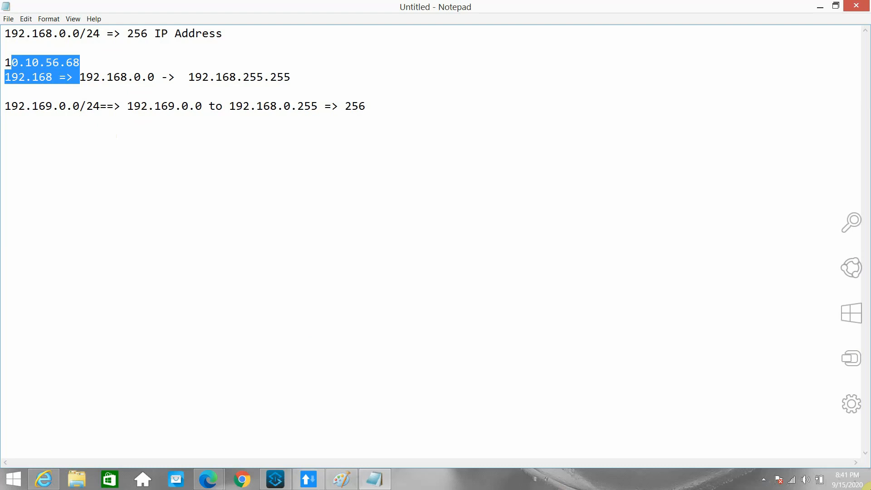
- Return to API Manager and start configuring a new IP whitelist policy, version 1.2.2, for the Open Banking API
left_click(820, 8)
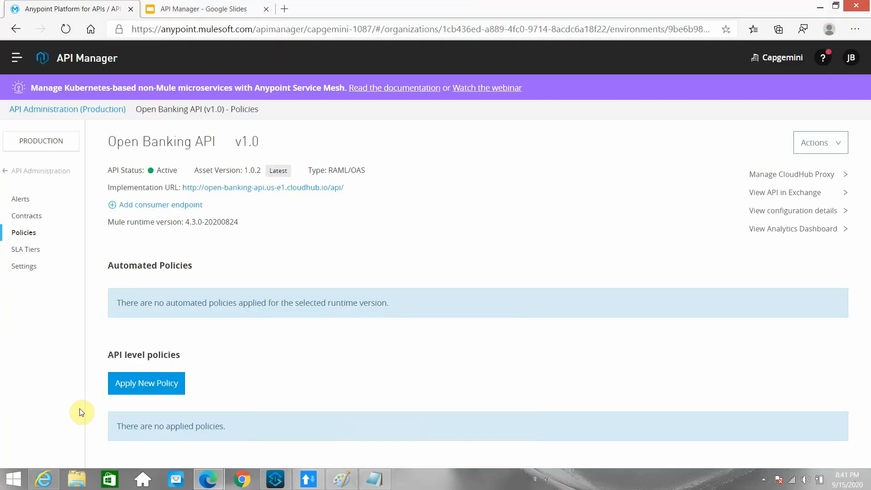
left_click(141, 380)
scroll(249, 300, "down", 2)
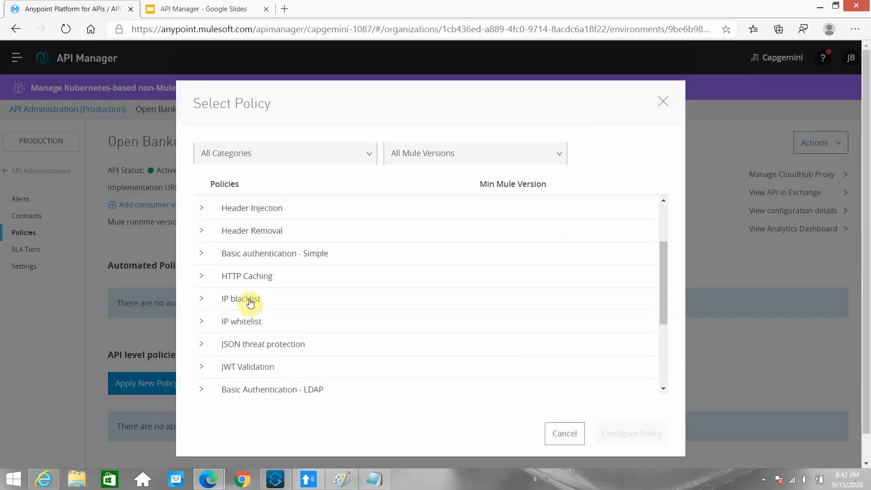
scroll(220, 335, "down", 1)
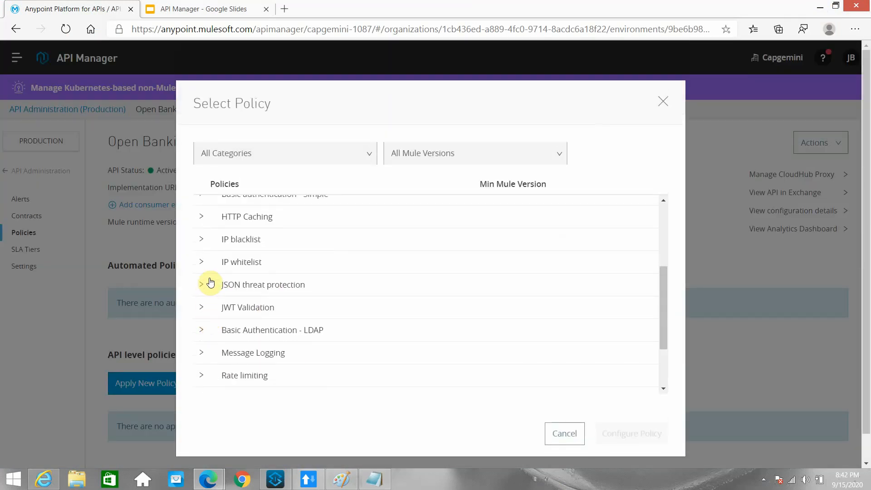
left_click(201, 265)
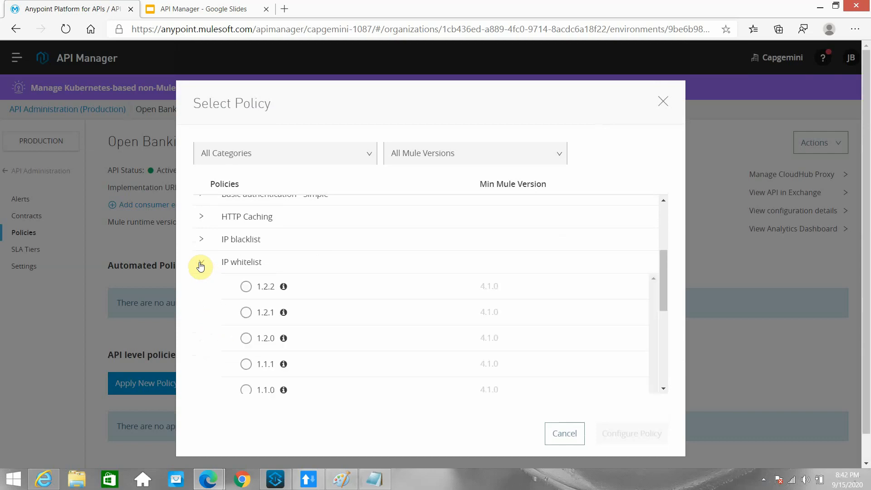
left_click(246, 286)
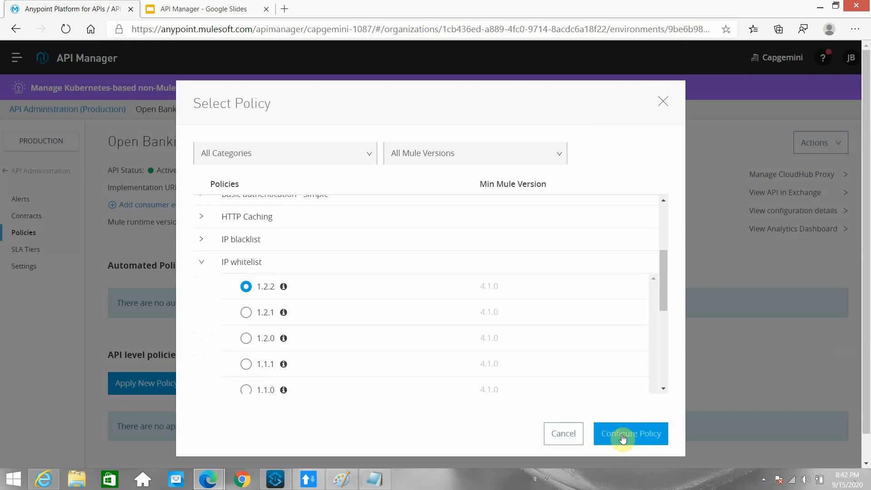
left_click(623, 436)
- Copy the range 192.168.0.0/24 from the Notepad notes and add it to the policy's whitelist in API Manager
left_click(379, 479)
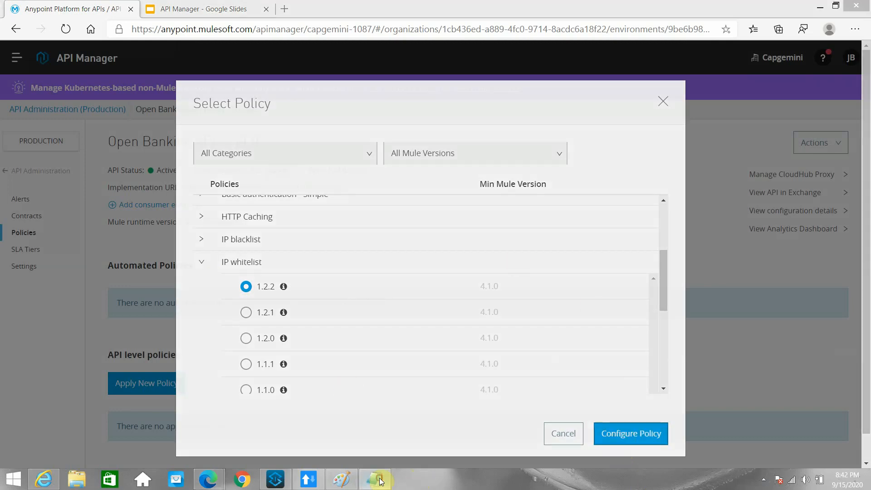
left_click(89, 33)
left_click_drag(100, 34, 2, 32)
key("ctrl+c")
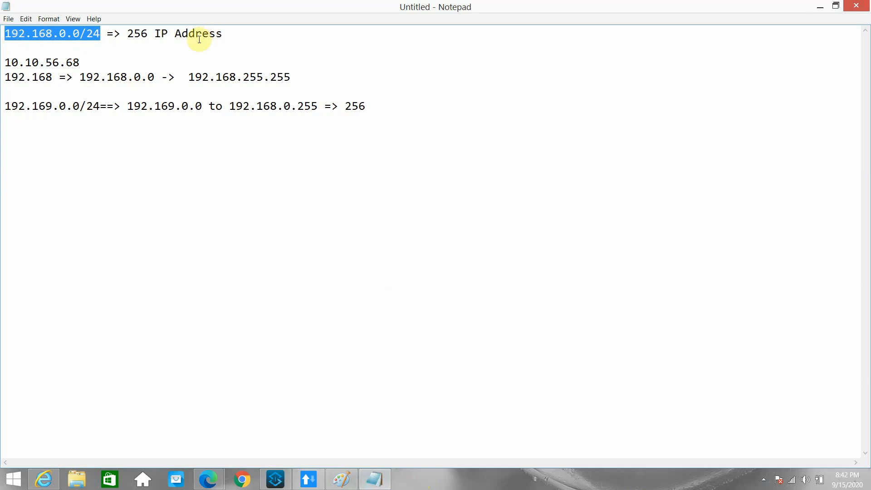
left_click(824, 7)
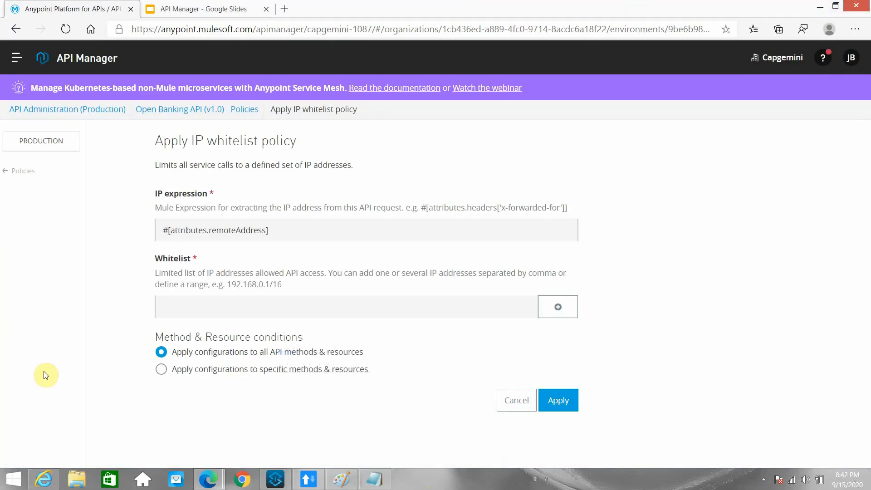
left_click(215, 299)
key("ctrl+v")
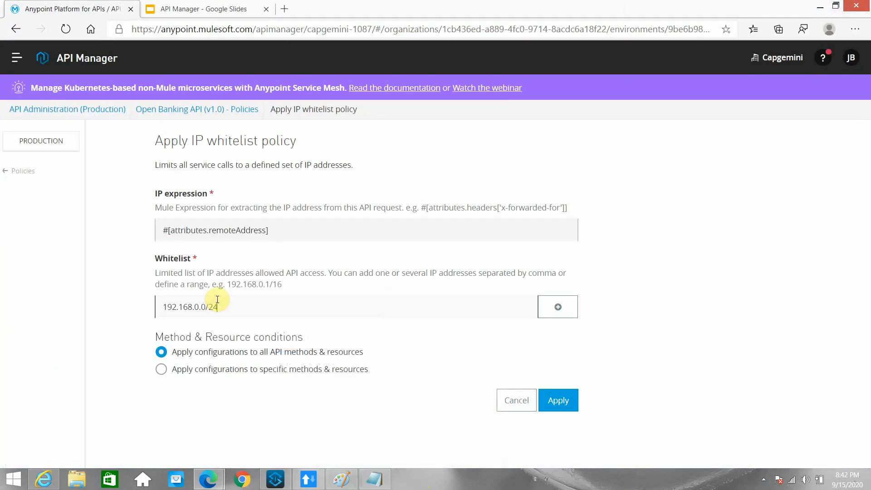
left_click(565, 313)
- Change the whitelist policy's IP expression to #[attributes.headers['X-IP-ADDRESS']]
left_click_drag(266, 231, 208, 229)
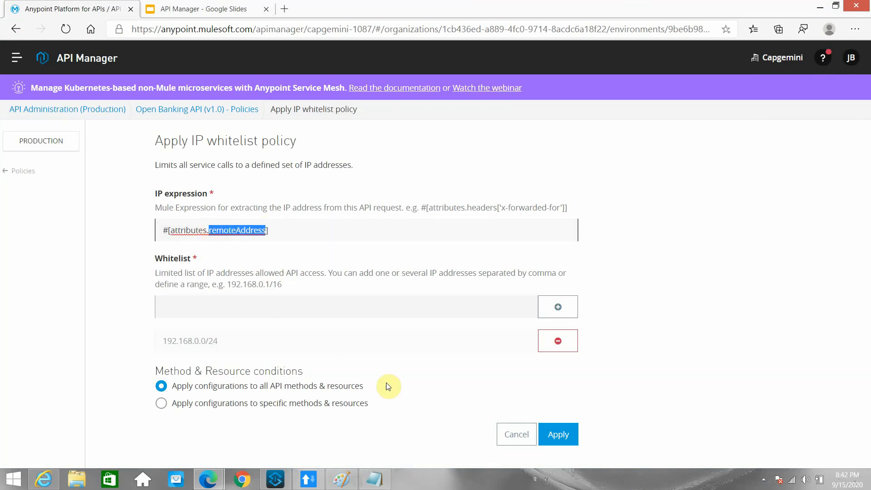
type("heade")
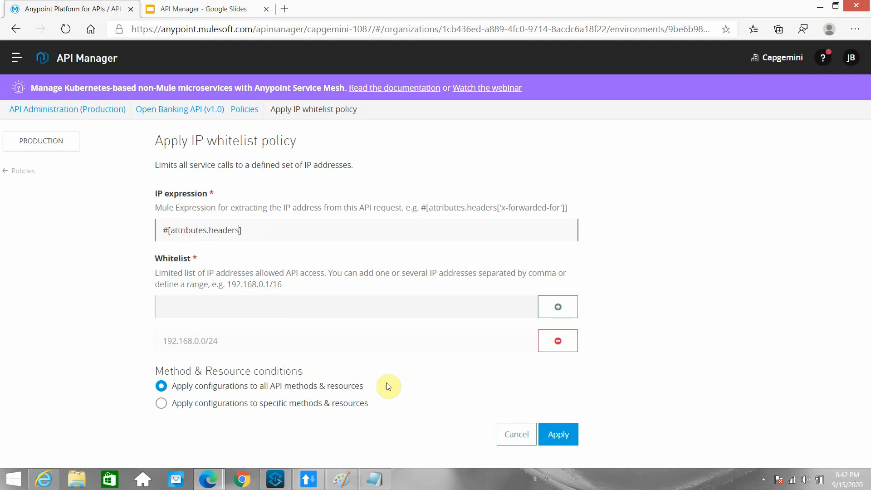
type("rs['X-IP-ADDRESS']")
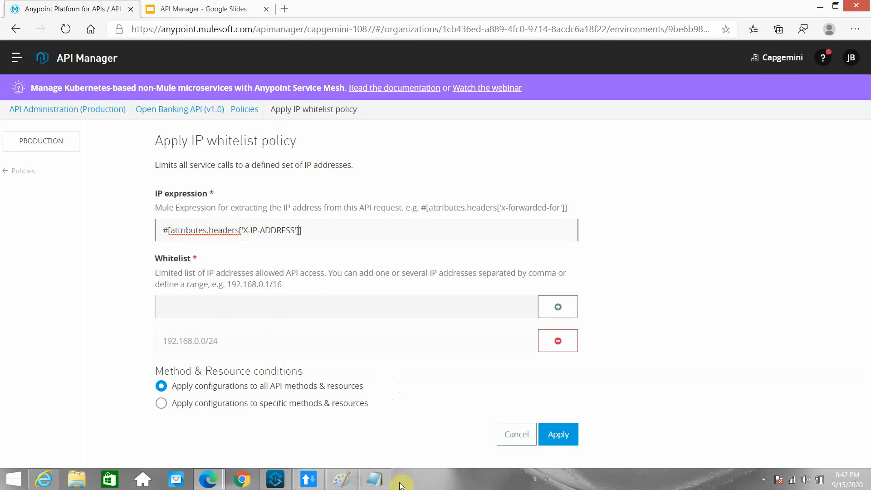
- Copy the address 10.10.56.68 from the Notepad notes and add it to the whitelist in API Manager
left_click(375, 479)
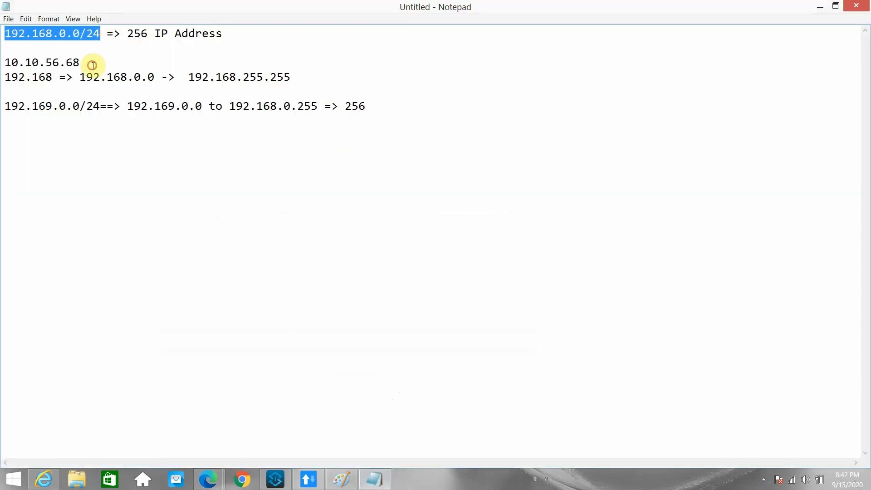
left_click_drag(89, 62, 1, 63)
key("ctrl+c")
left_click(819, 6)
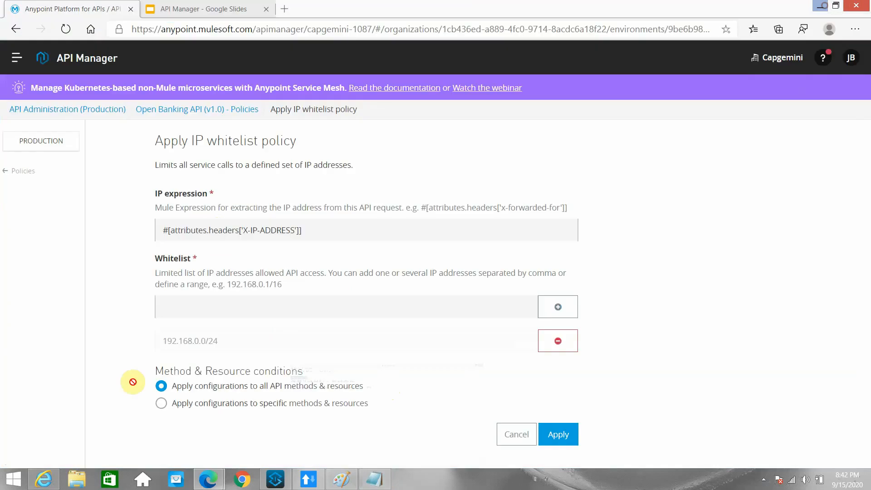
left_click(187, 305)
key("ctrl+v")
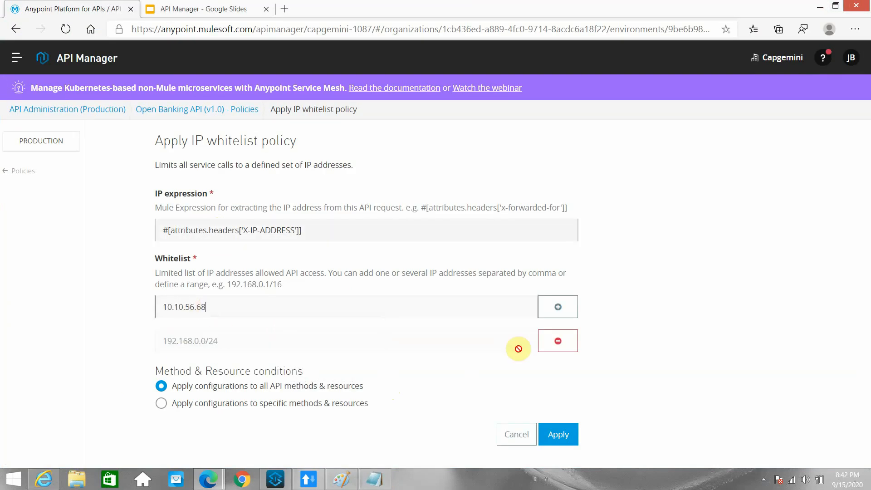
left_click(558, 307)
- Copy the prefix 192.168 from the Notepad notes and add it to the policy's whitelist in API Manager
left_click(389, 482)
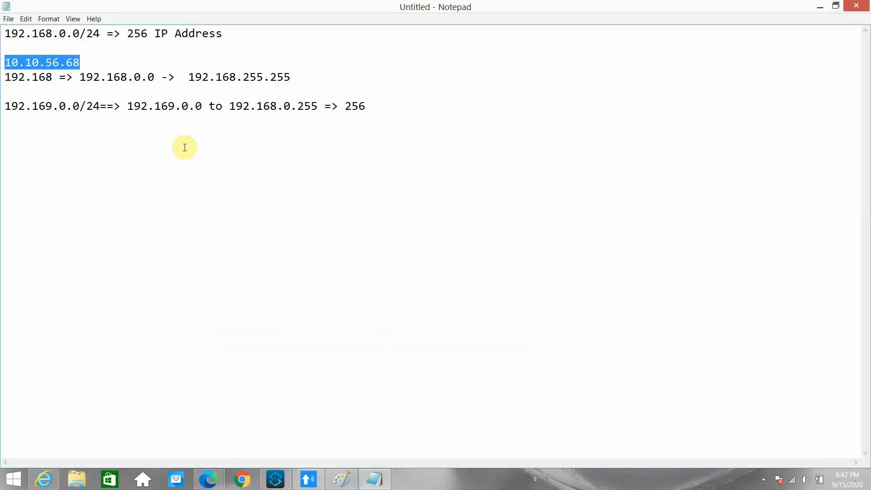
left_click_drag(52, 77, 5, 77)
key("ctrl+c")
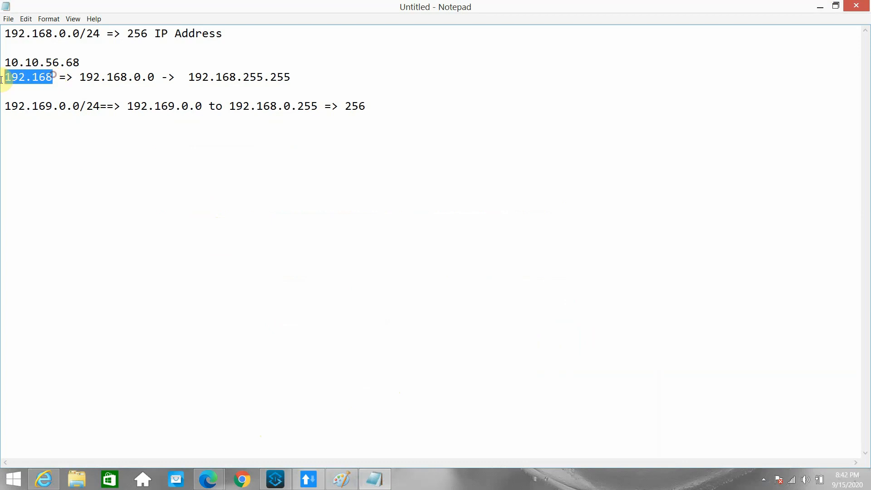
left_click(823, 6)
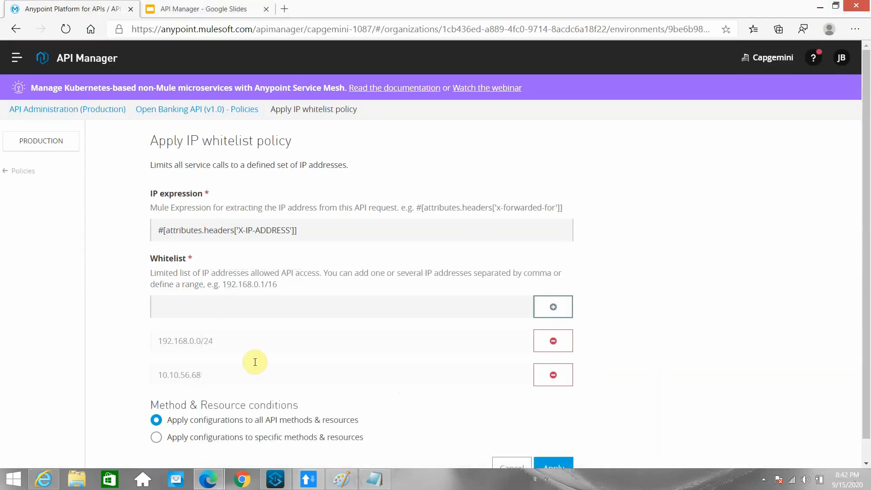
left_click(232, 306)
key("ctrl+v")
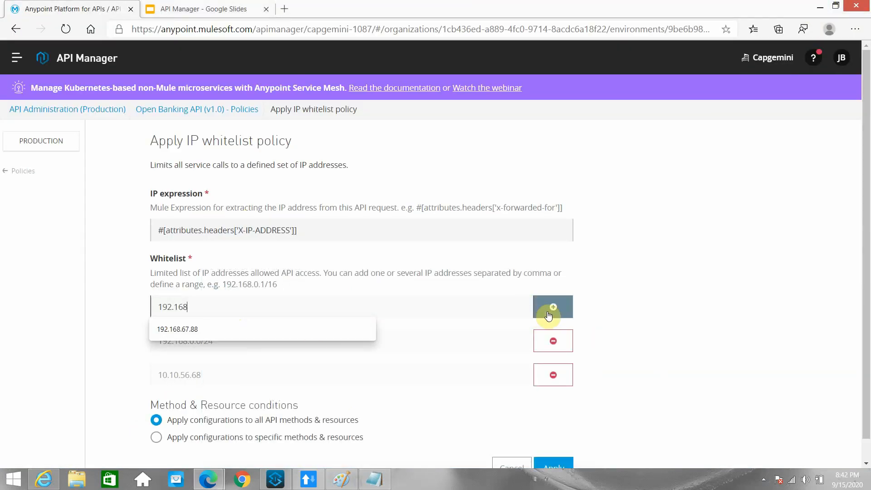
left_click(549, 316)
- Add 10.10.56.67 to the whitelist, reusing the copied 10.10.56.68 entry with its last digit changed
scroll(311, 305, "down", 1)
left_click(194, 247)
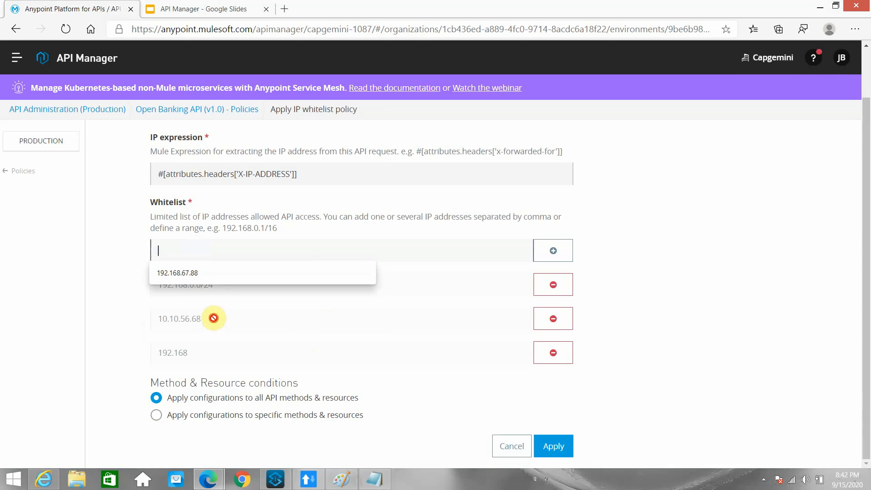
left_click_drag(212, 317, 155, 318)
key("ctrl+c")
left_click(178, 259)
key("ctrl+v")
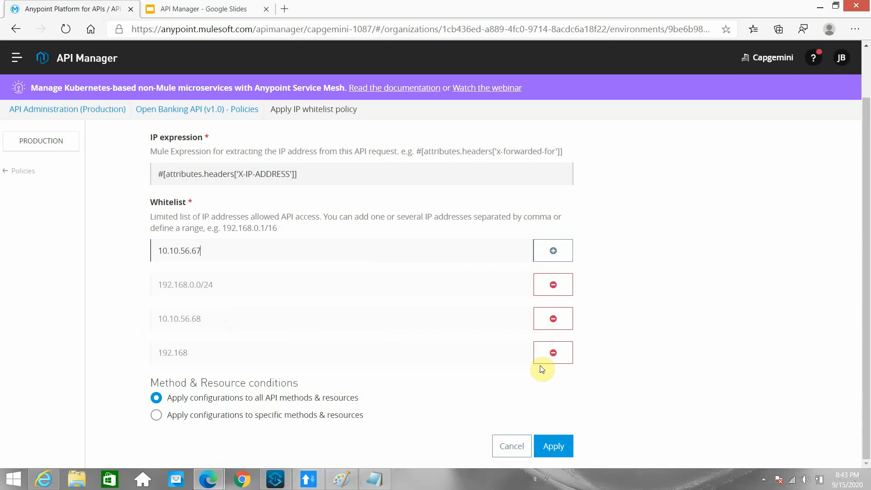
left_click(551, 259)
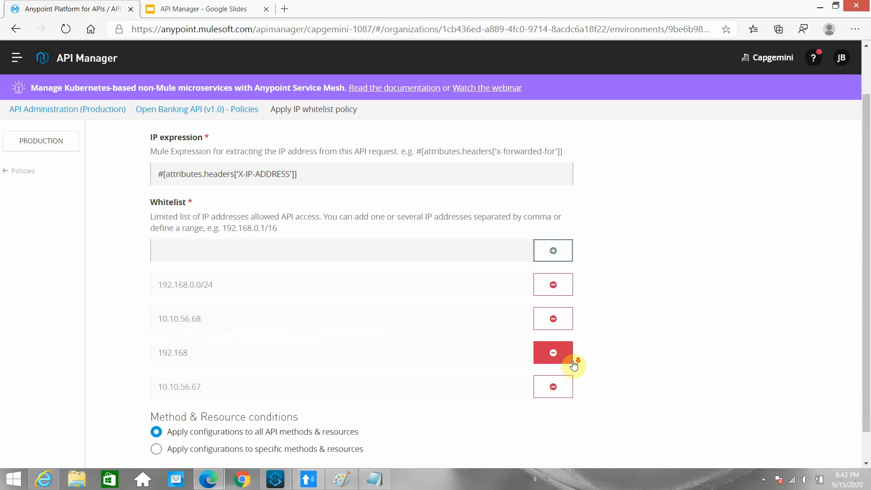
- Apply the IP whitelist policy to the Open Banking API and expand its entry under API level policies
scroll(575, 362, "down", 1)
left_click(556, 449)
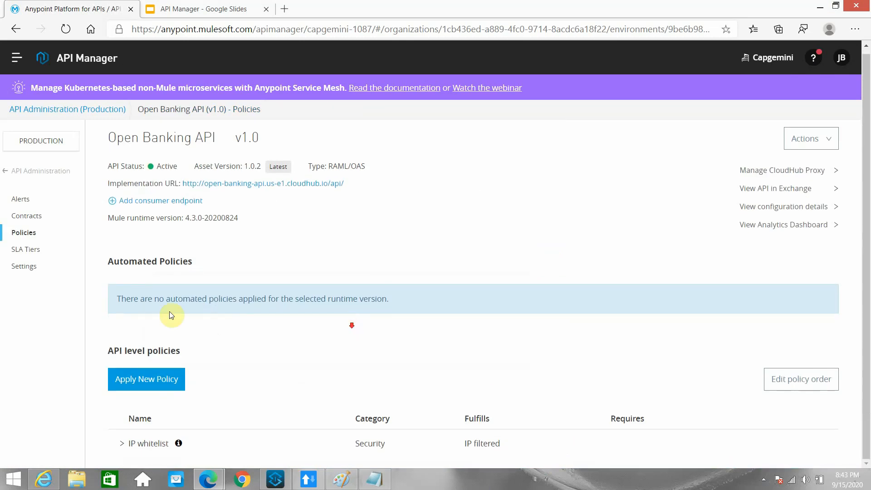
left_click(122, 443)
scroll(185, 350, "down", 1)
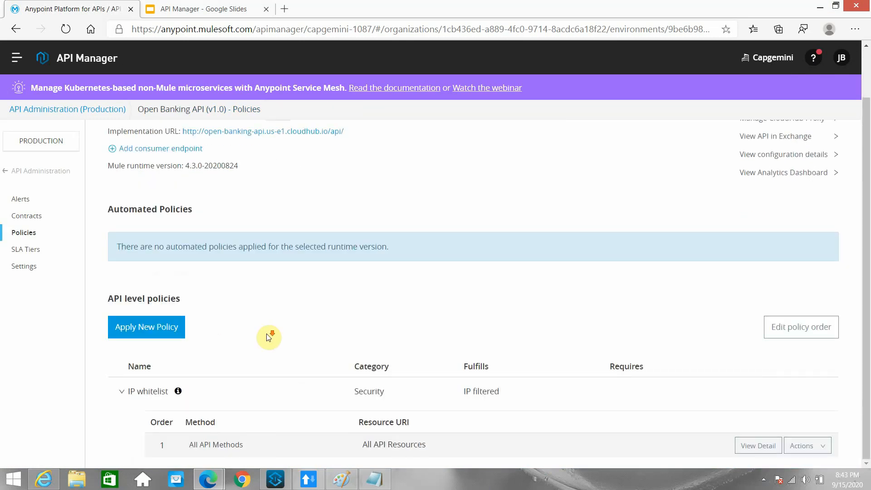
- Open the applied IP whitelist policy for editing and copy the whitelisted address 10.10.56.68
left_click(307, 480)
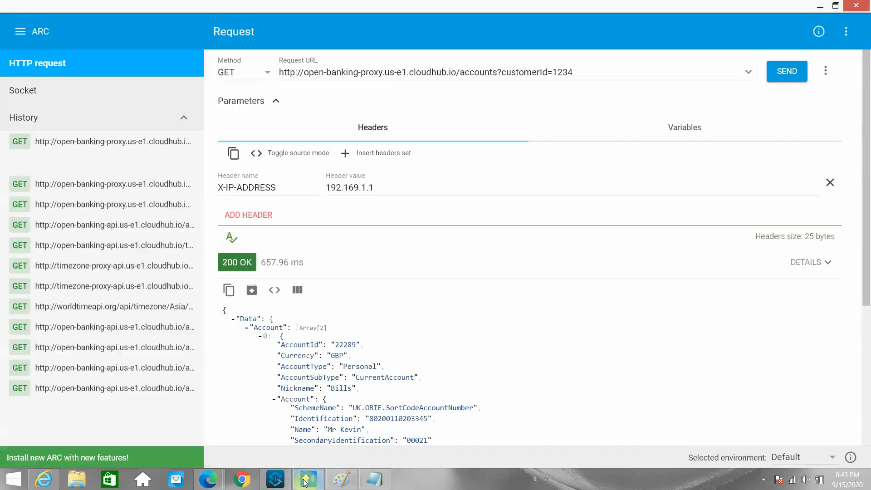
left_click(305, 480)
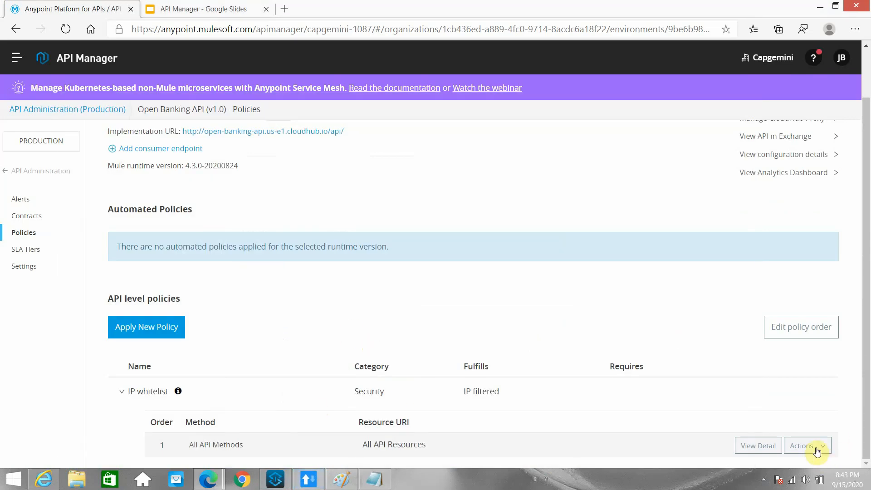
left_click(816, 449)
scroll(789, 438, "down", 1)
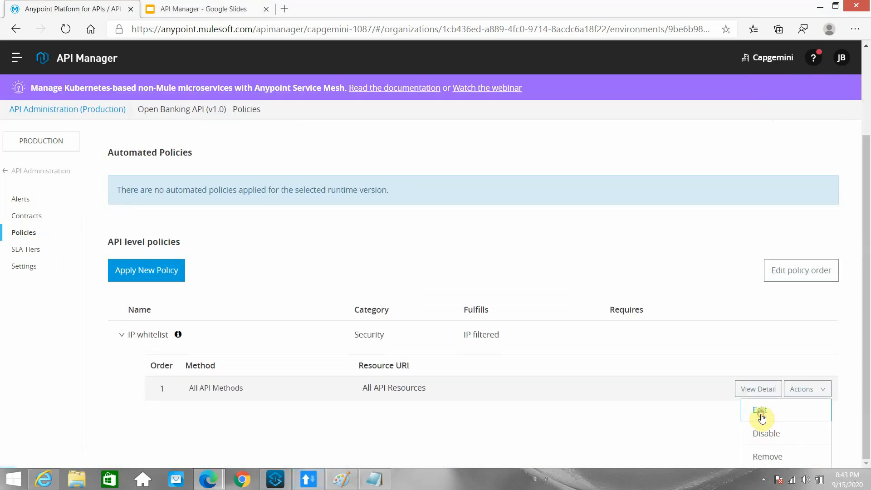
left_click(760, 414)
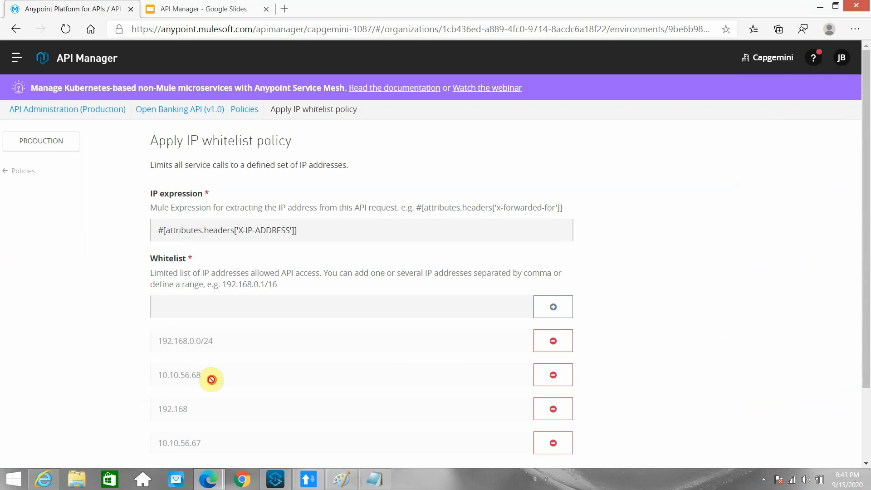
left_click_drag(211, 379, 153, 374)
key("ctrl+c")
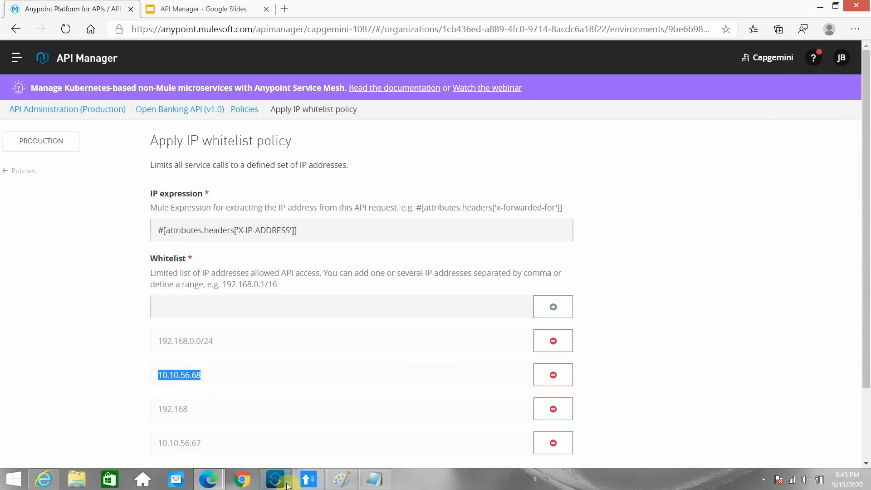
- Switch to ARC, remove the X-IP-ADDRESS header and send the accounts request without it
left_click(309, 479)
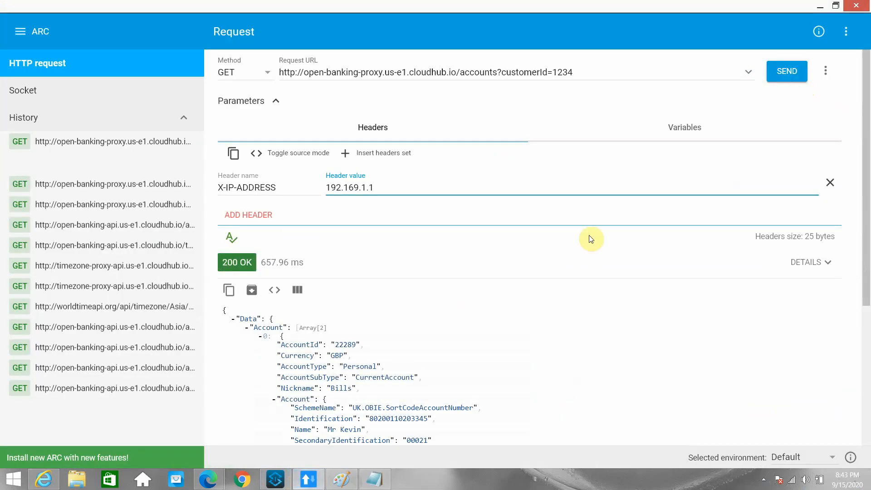
left_click(829, 182)
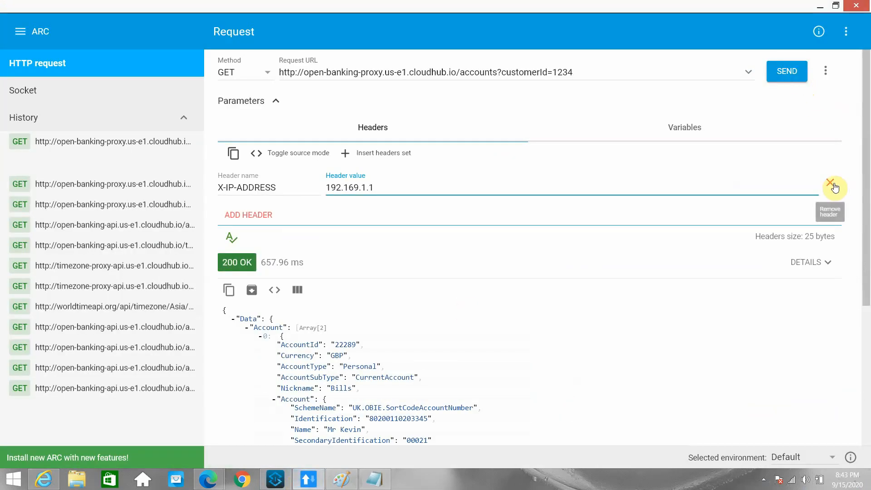
left_click(796, 80)
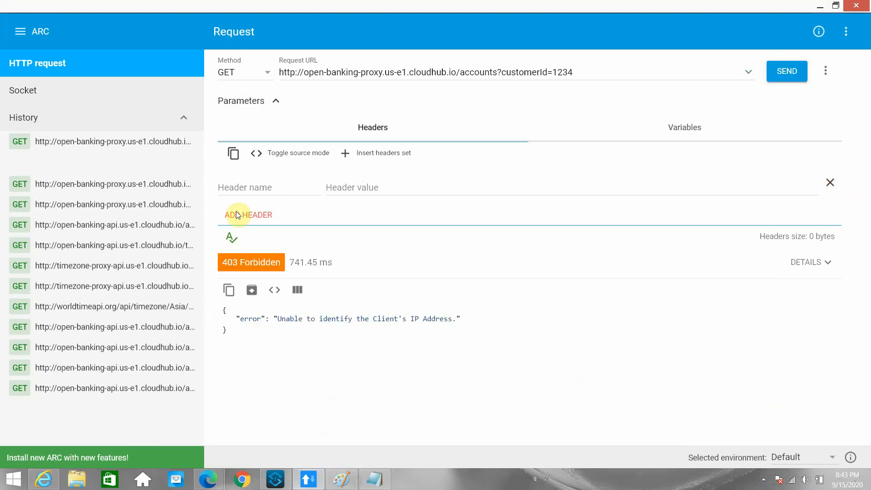
- Add an X-IP-ADDRESS header with the copied value 10.10.56.68 and send the request
left_click(239, 190)
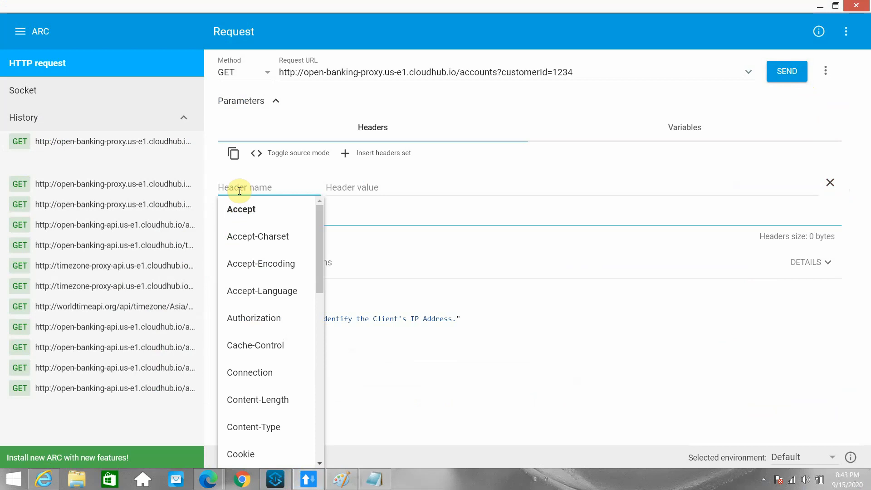
type("X_")
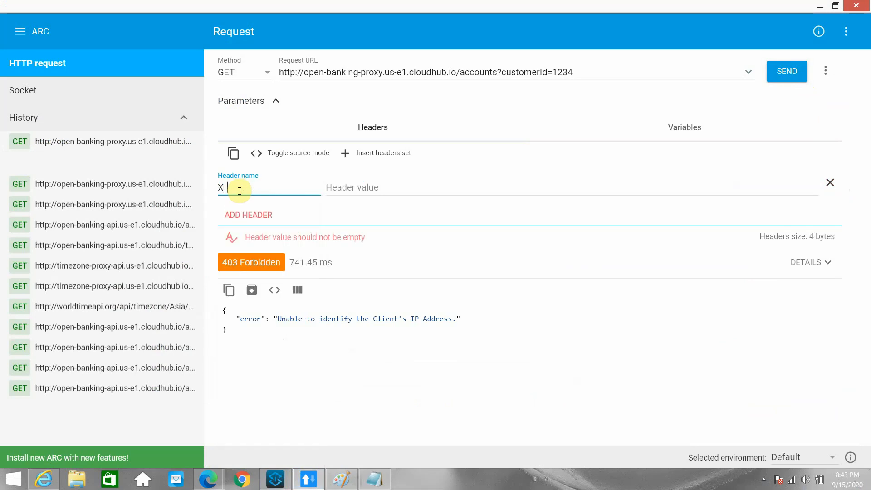
key("BackSpace")
type("-")
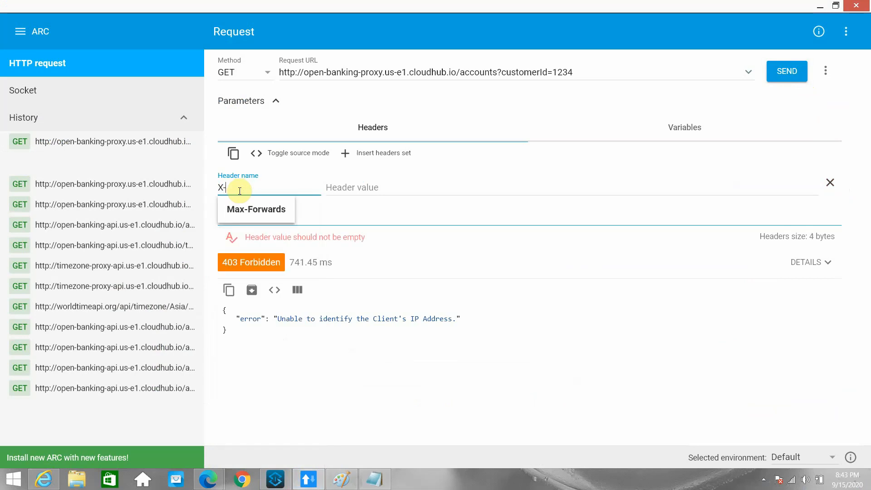
type("IP-ADDRESS")
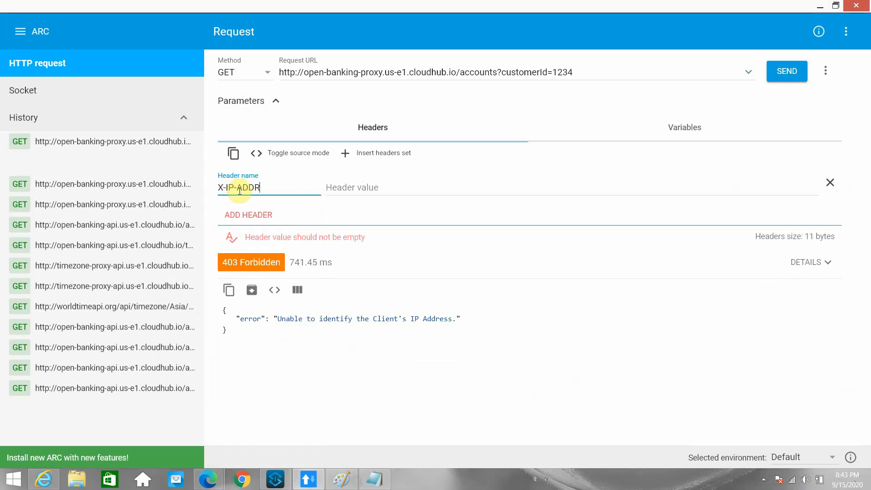
left_click(388, 189)
key("ctrl+v")
left_click(785, 79)
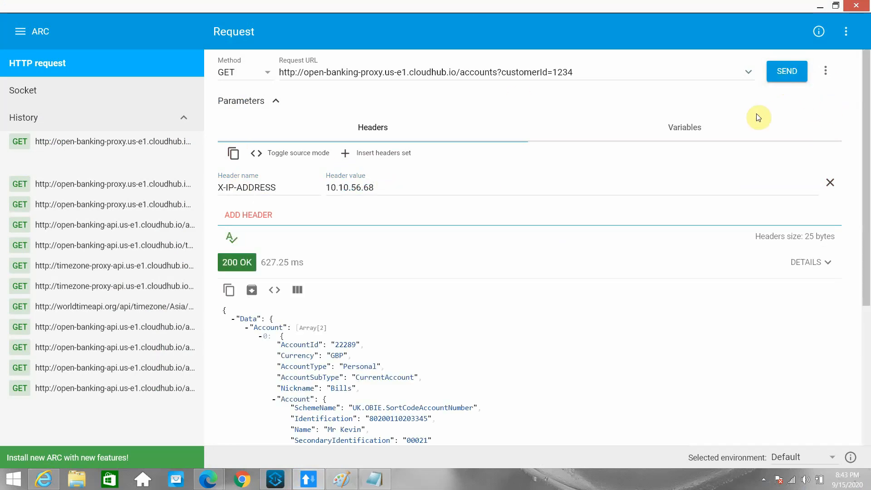
- Send the request with X-IP-ADDRESS set to 10.10.56.69, check the whitelist entries in API Manager, and return to ARC
left_click(385, 188)
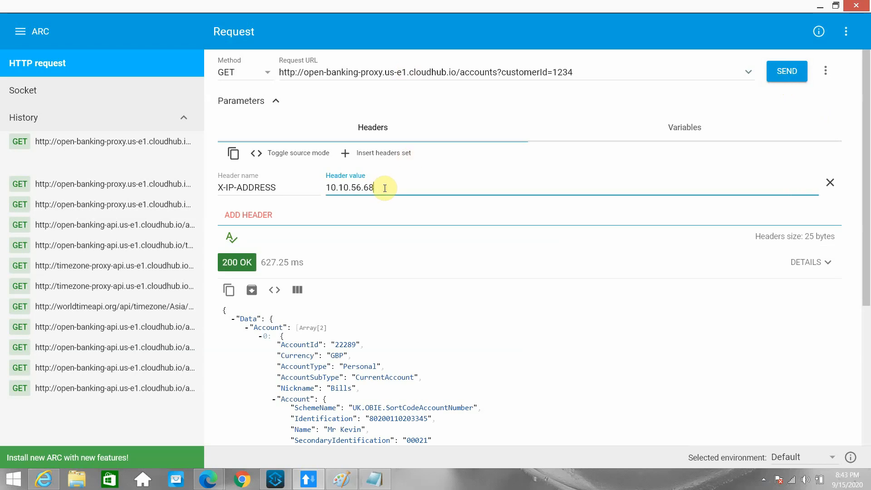
left_click(787, 72)
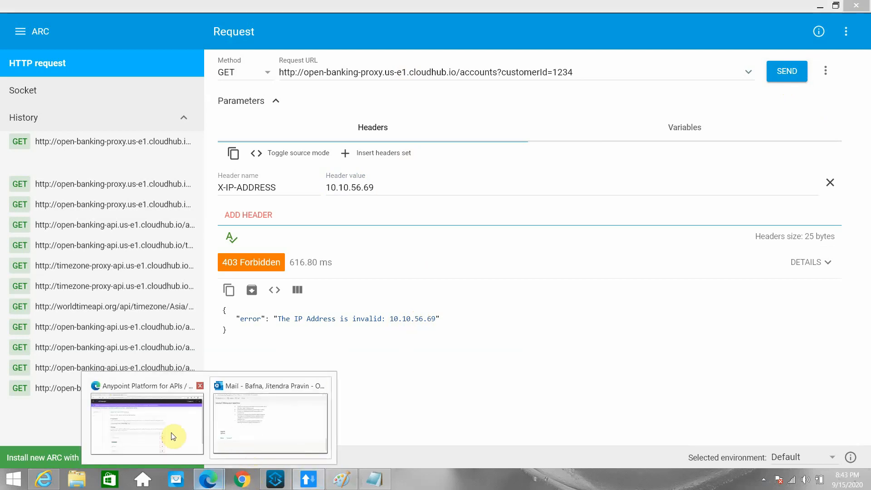
left_click(169, 438)
scroll(219, 366, "down", 2)
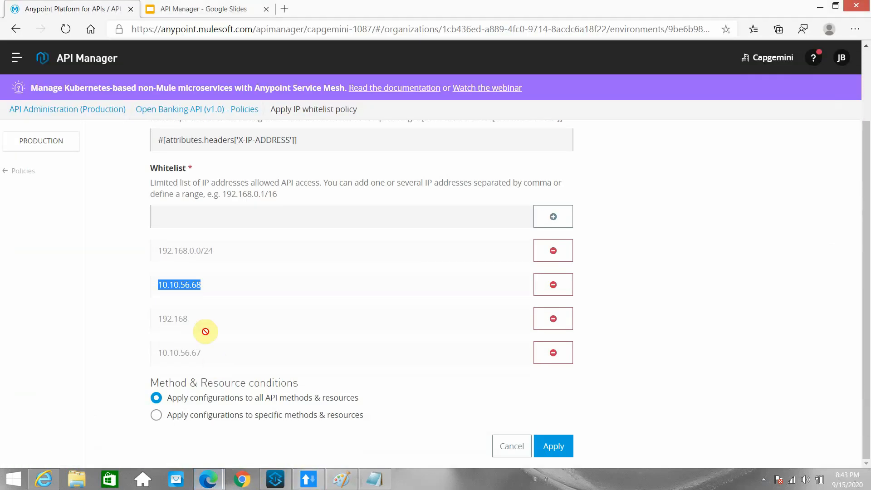
left_click(827, 5)
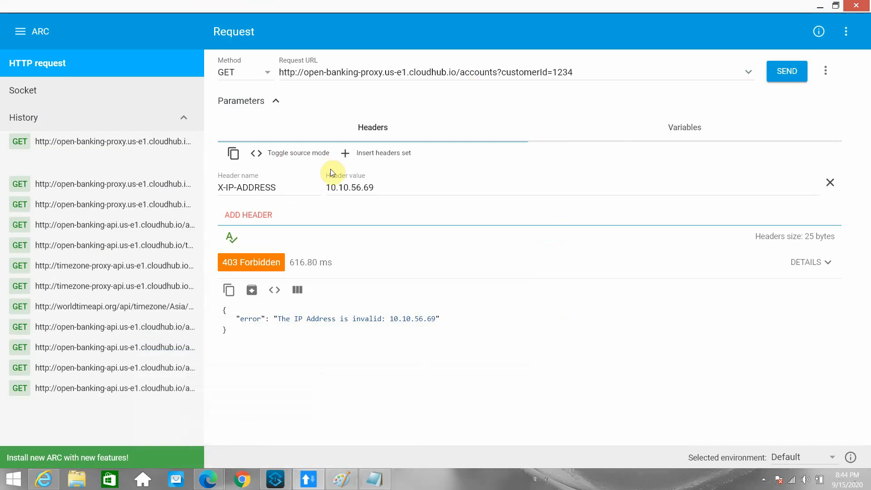
- Set the X-IP-ADDRESS value to 10.10.56.67, send the request and look through the response body
left_click(386, 184)
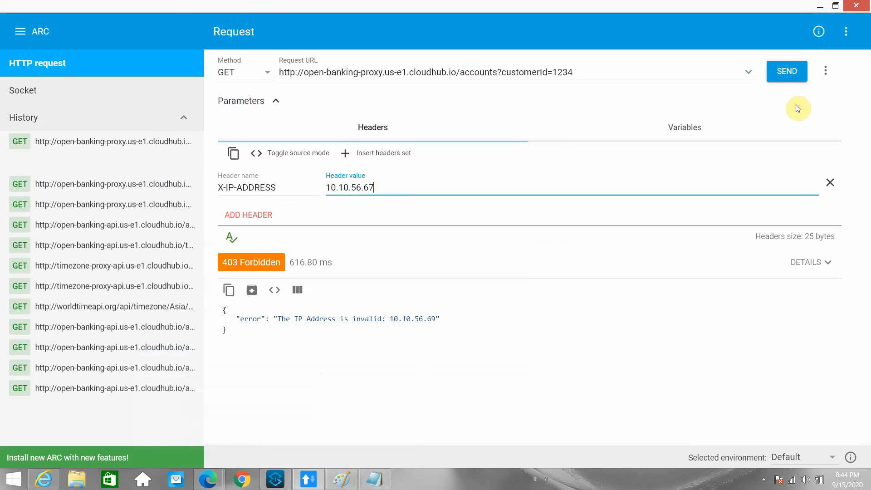
left_click(774, 75)
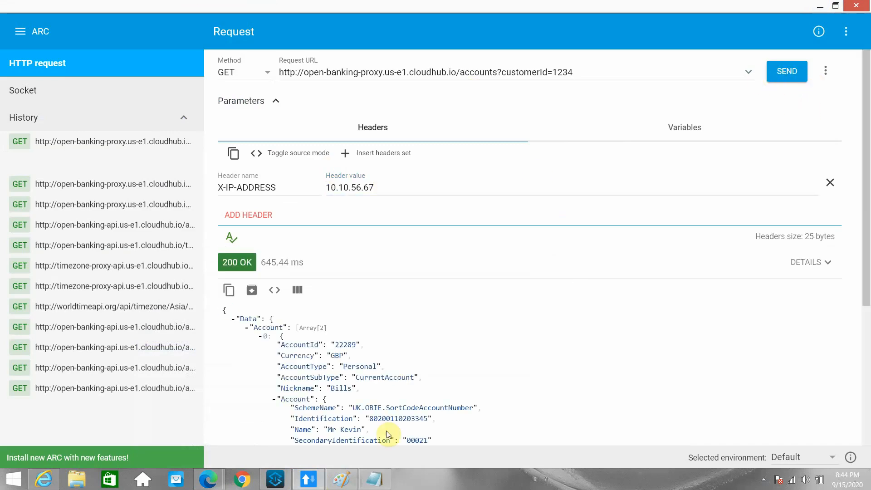
scroll(421, 383, "down", 6)
scroll(419, 381, "up", 6)
- Replace the X-IP-ADDRESS value with 192.168.0.1 and send the request
left_click_drag(388, 187, 275, 206)
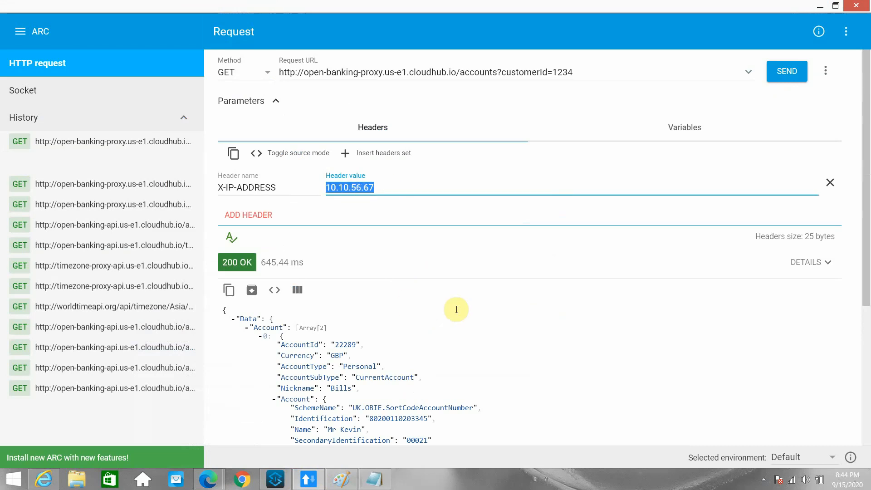
type("192.168.0.1")
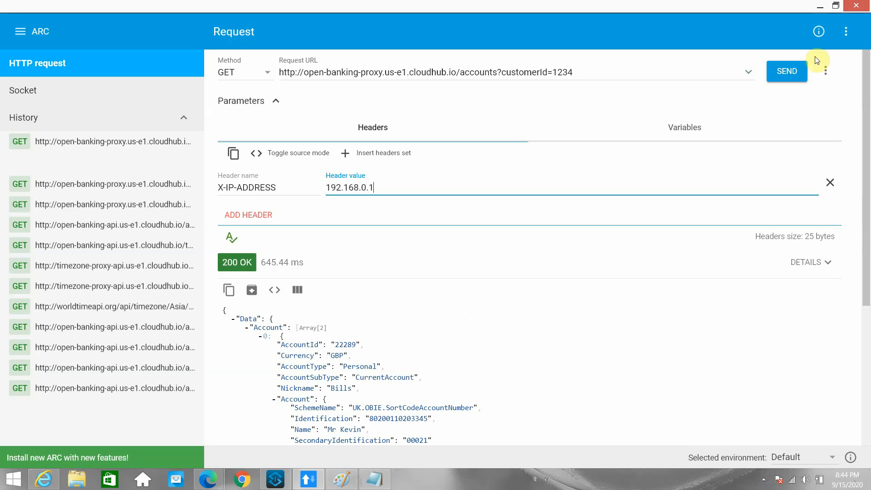
left_click(795, 73)
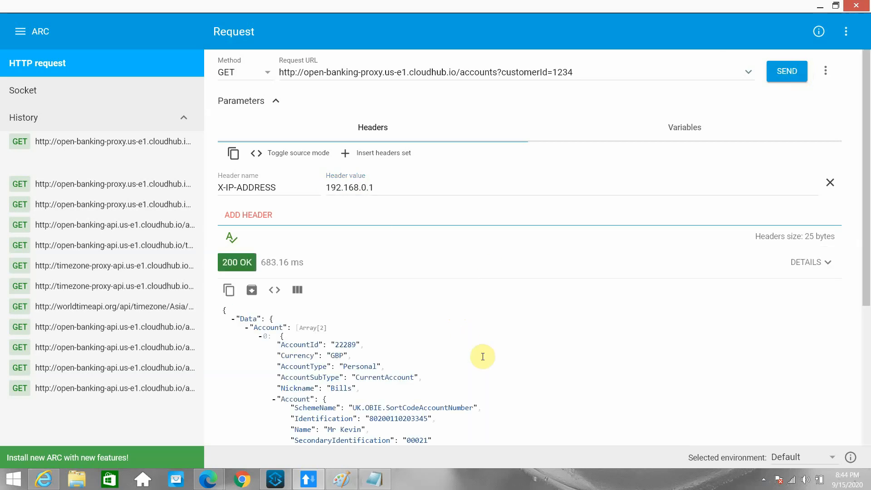
- Send the request with X-IP-ADDRESS set to 192.168.1.255, and again with 192.168.255.255
left_click(366, 187)
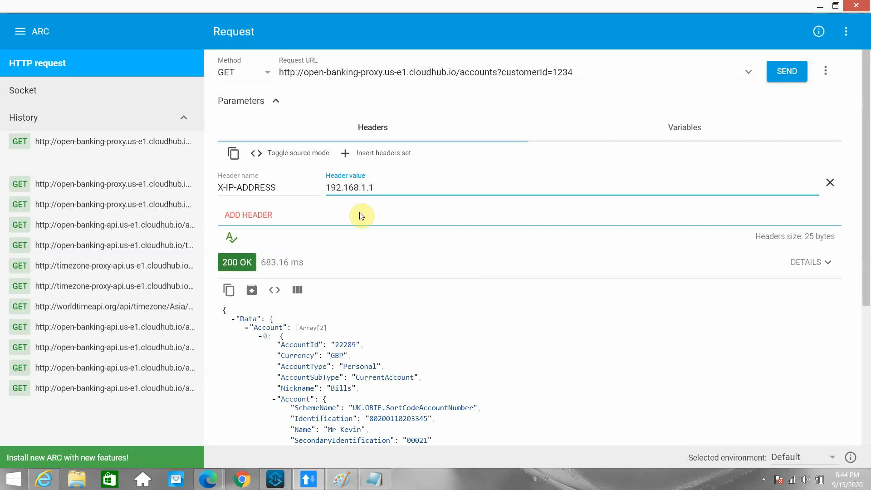
left_click(788, 71)
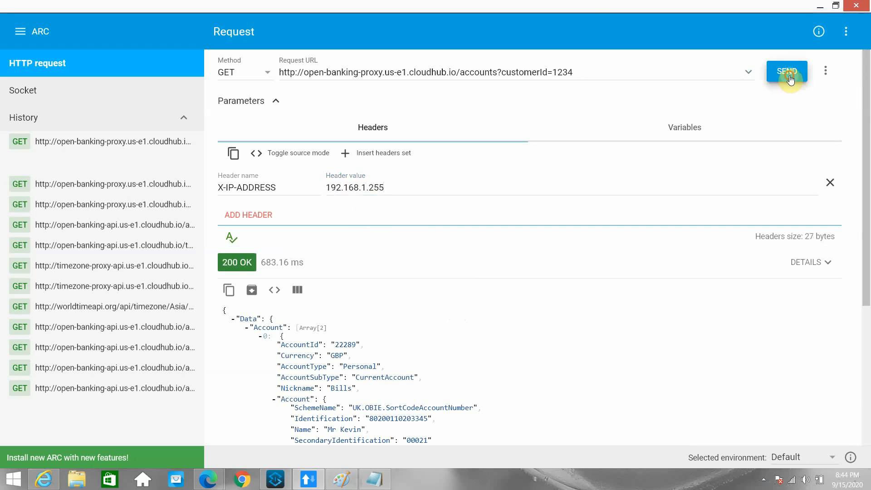
left_click(365, 187)
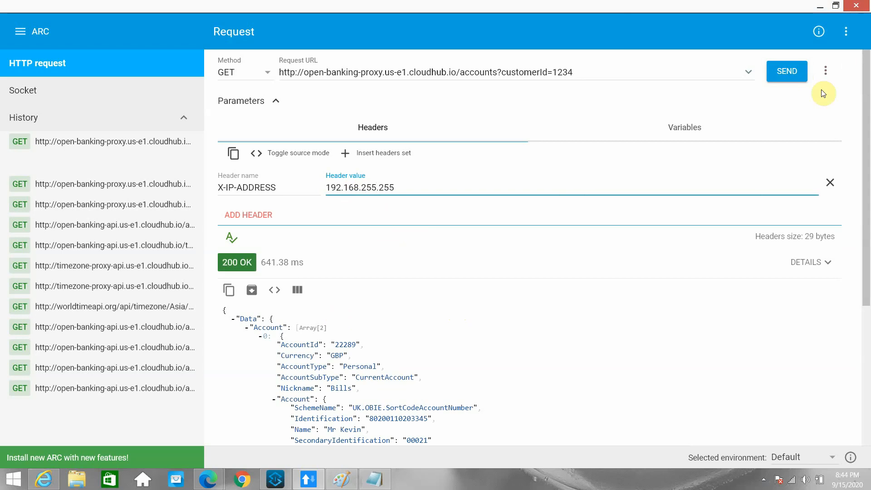
left_click(787, 72)
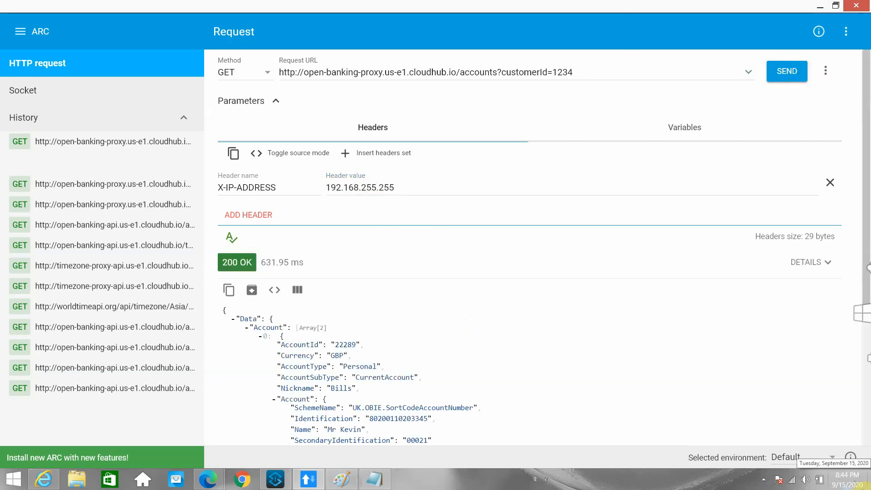
- In API Manager, replace the 192.168.0.0/24 whitelist entry with 192.169.0.0/24 and apply the IP whitelist policy
mouse_move(219, 476)
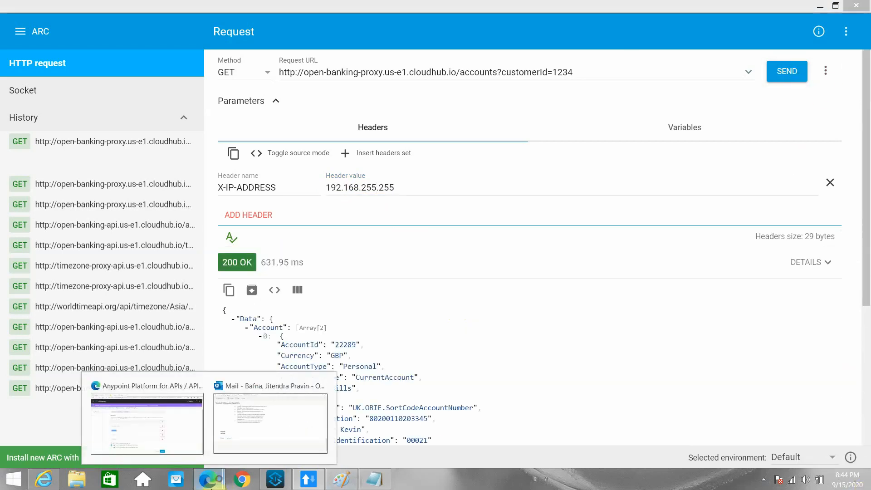
left_click(162, 331)
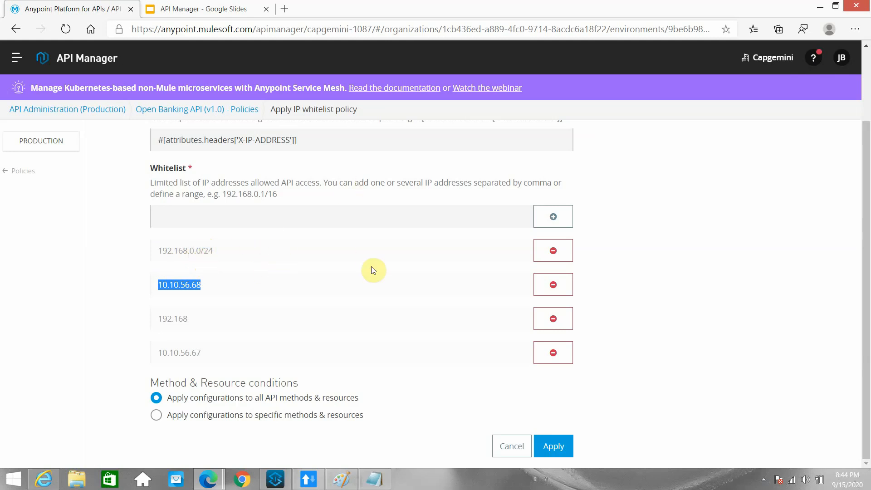
left_click(819, 7)
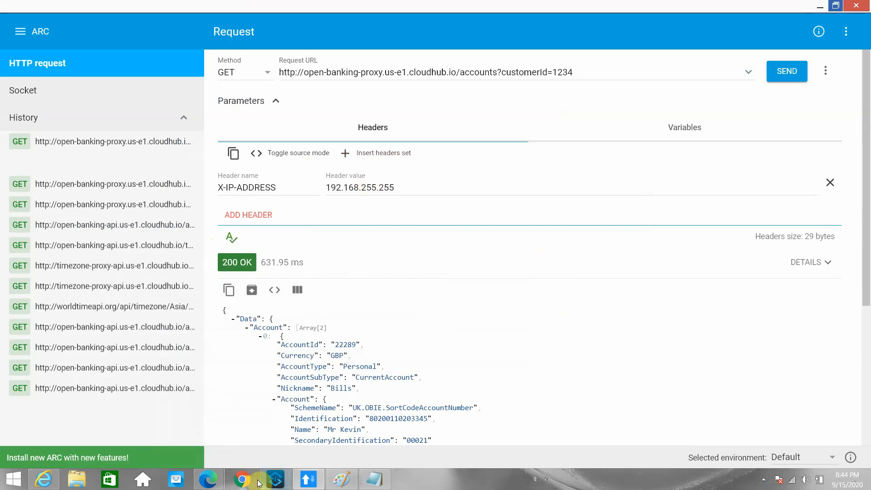
mouse_move(208, 479)
left_click(172, 347)
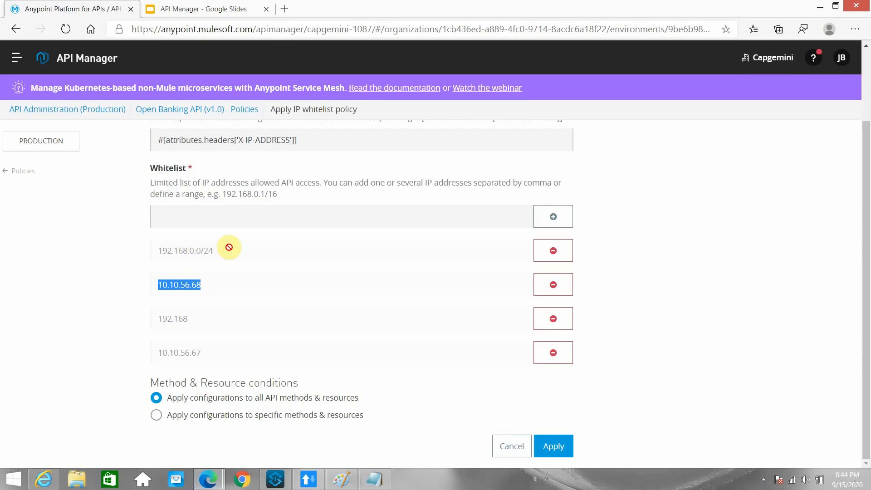
left_click(189, 282)
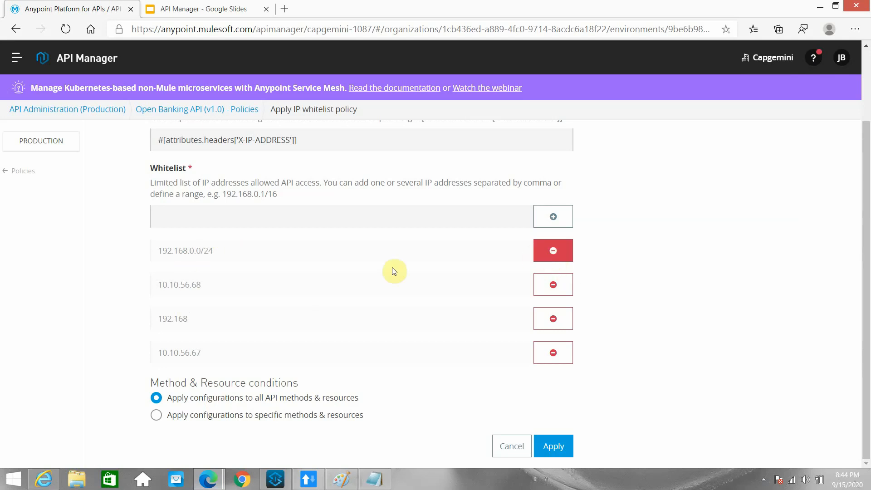
left_click_drag(229, 252, 178, 218)
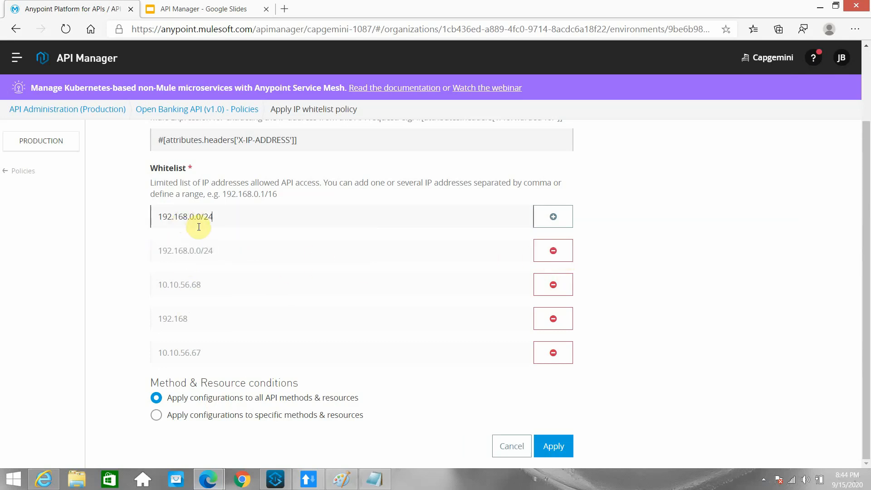
left_click(188, 217)
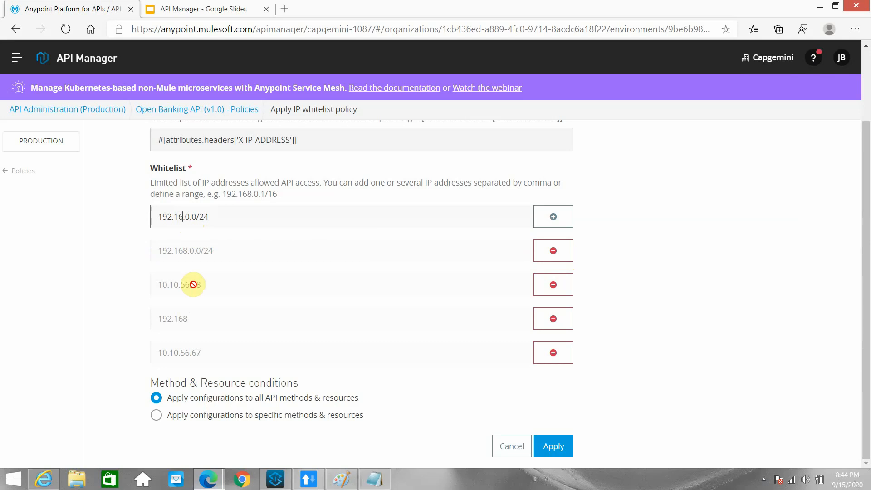
type("9")
left_click(550, 218)
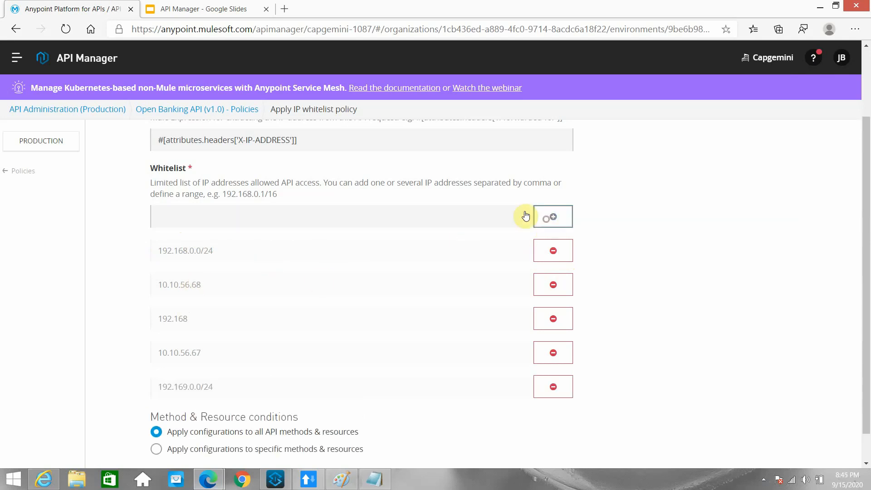
left_click(553, 256)
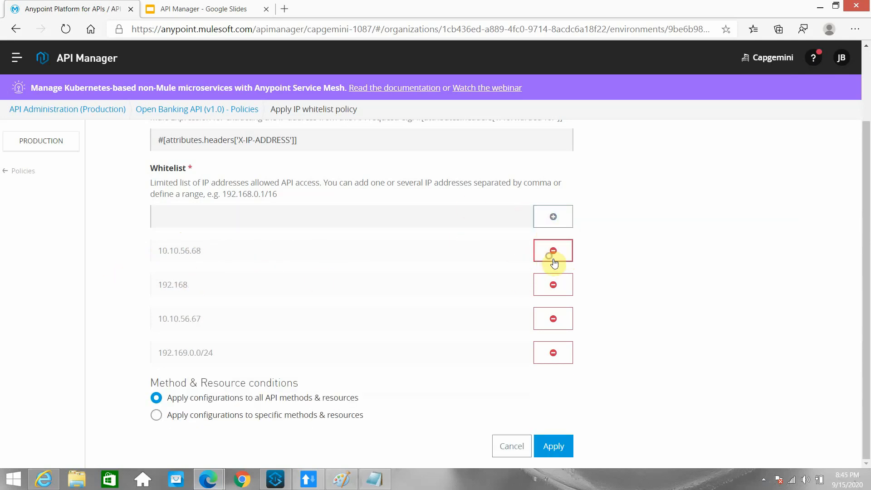
left_click(554, 445)
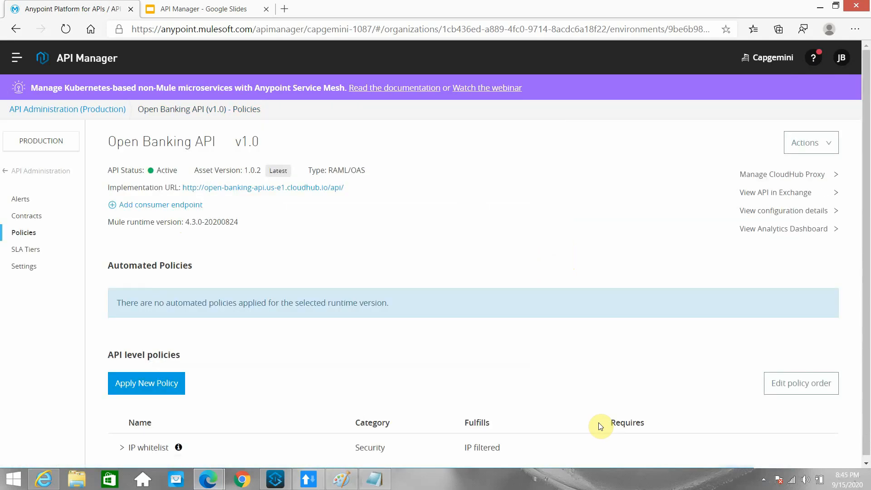
- Switch to ARC, set the X-IP-ADDRESS value to 192.169.255.255 and send the request
left_click(311, 477)
left_click_drag(408, 191, 298, 191)
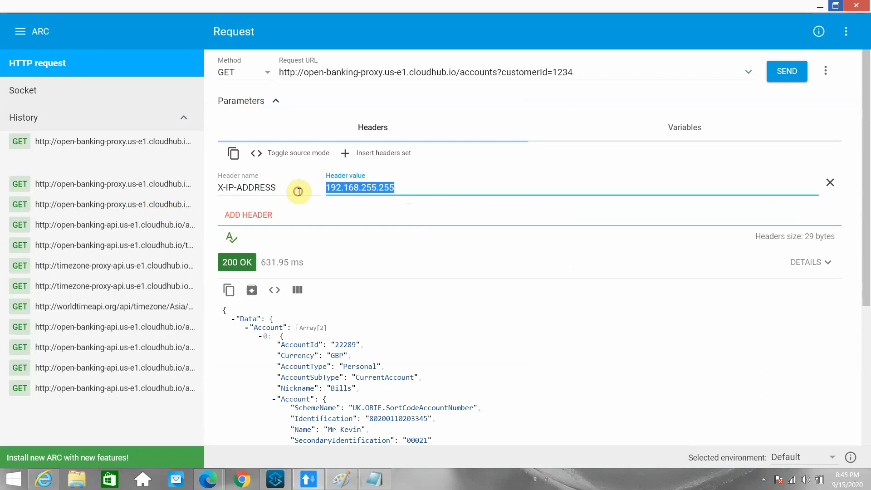
left_click(359, 187)
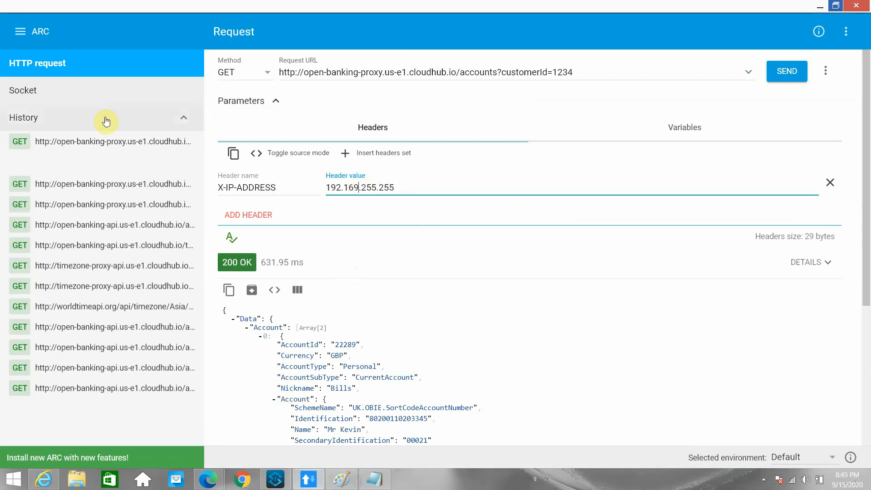
left_click(799, 66)
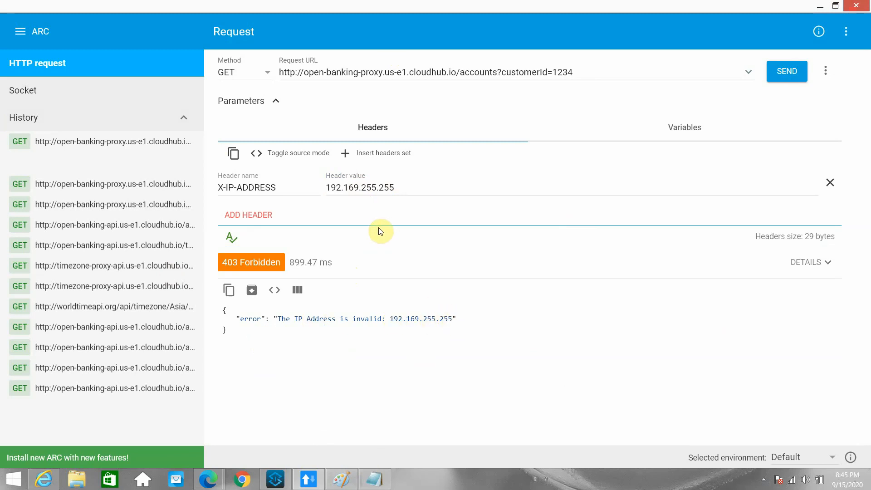
- Change the X-IP-ADDRESS value to 192.169.0.255 and send the request
left_click_drag(360, 187, 416, 187)
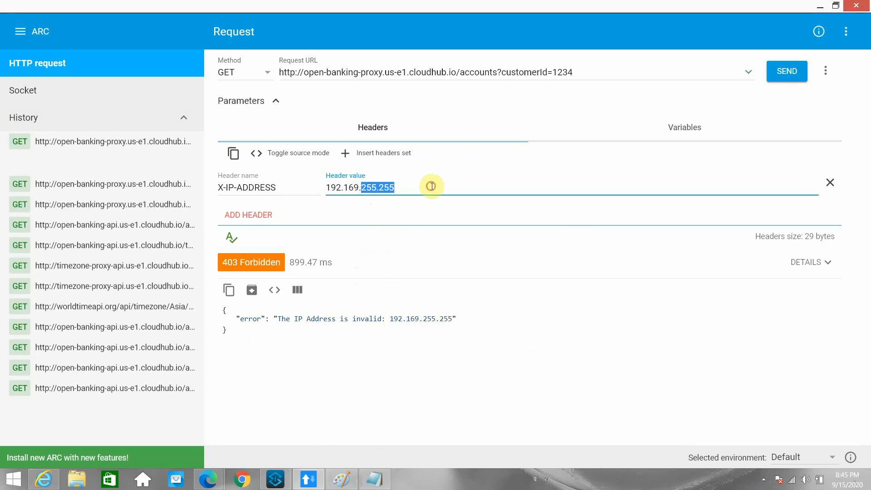
type("0.255")
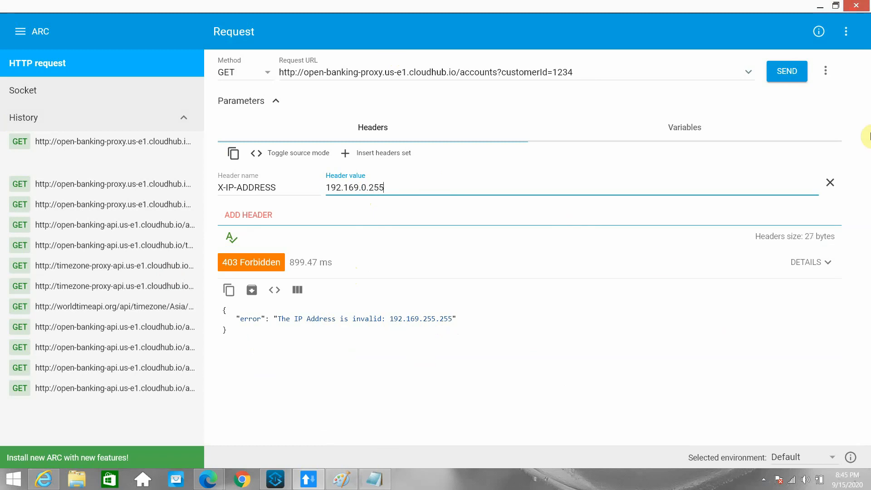
left_click(779, 71)
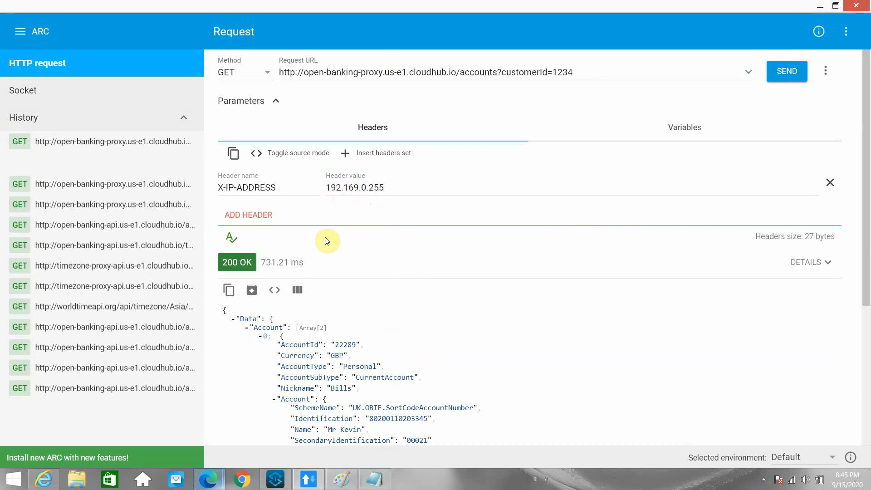
- In the Notepad notes, correct the end address of the 192.169.0.0/24 range to 192.169.0.255, and return to ARC
left_click(373, 484)
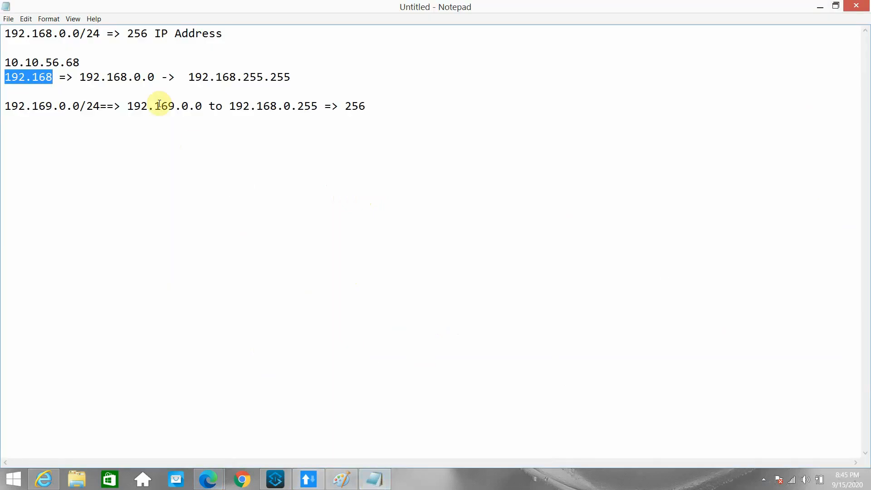
left_click(117, 77)
left_click_drag(204, 107, 352, 118)
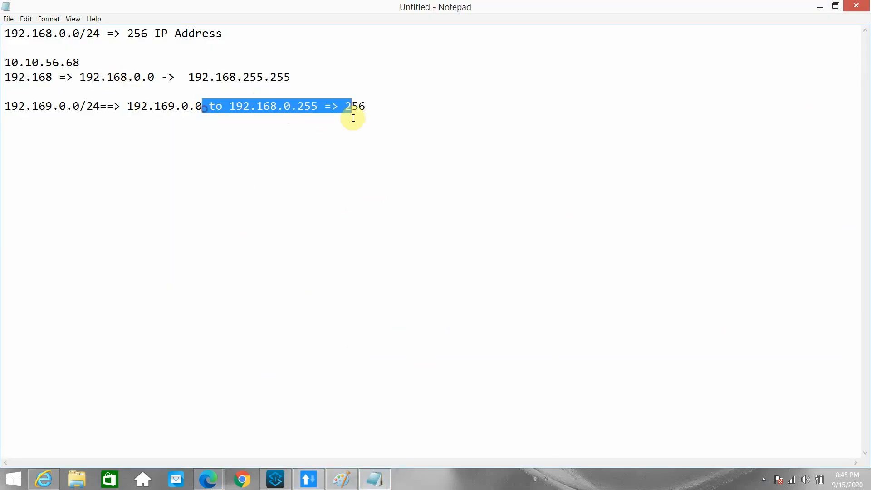
left_click(290, 160)
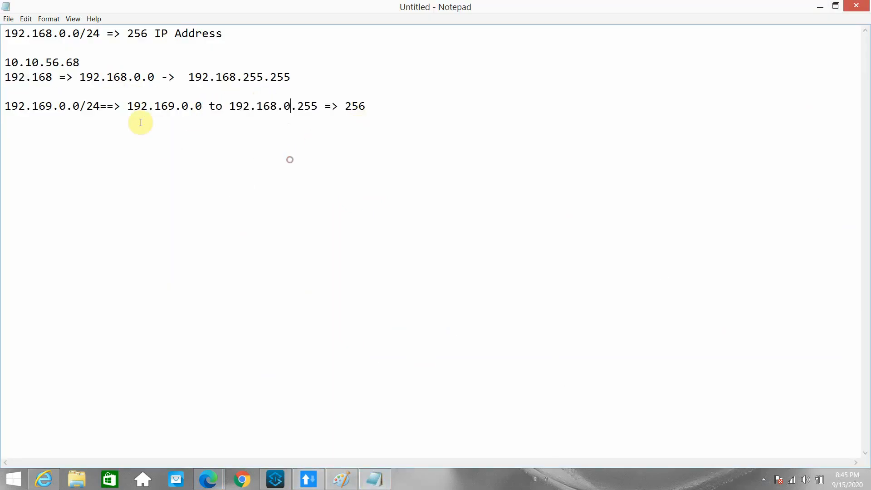
left_click(278, 106)
key("BackSpace")
type("9")
left_click(824, 5)
- Send the request with X-IP-ADDRESS set to 192.169.0.244, and again with 192.169.1.244
left_click(394, 186)
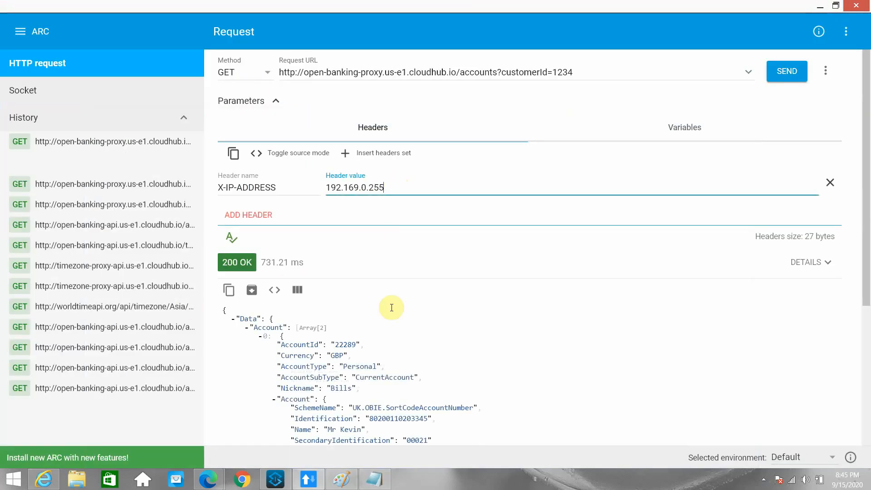
type("44")
left_click(789, 75)
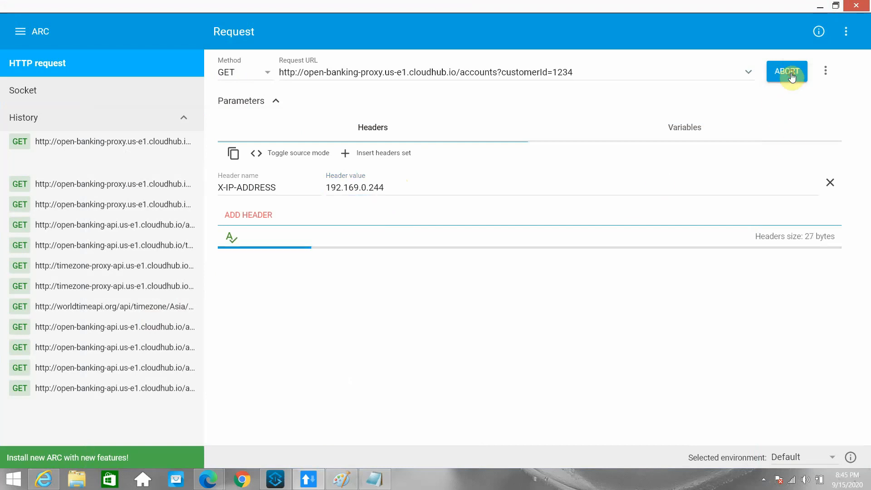
left_click(366, 187)
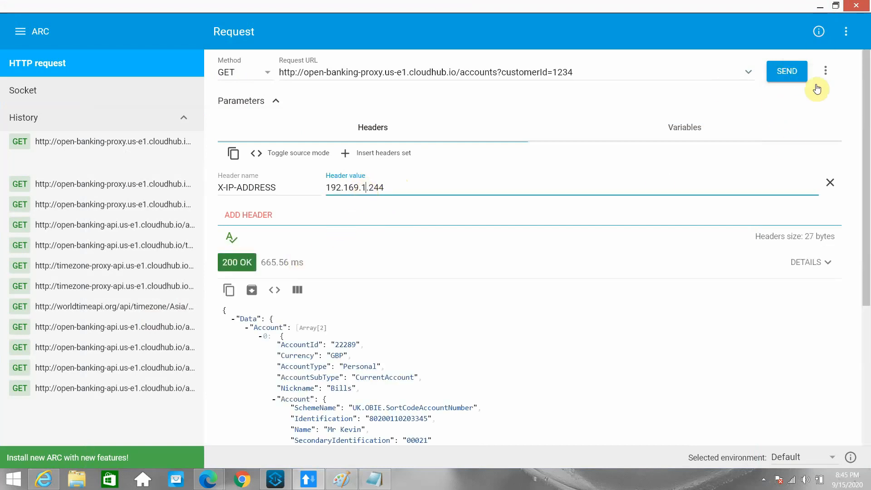
left_click(788, 72)
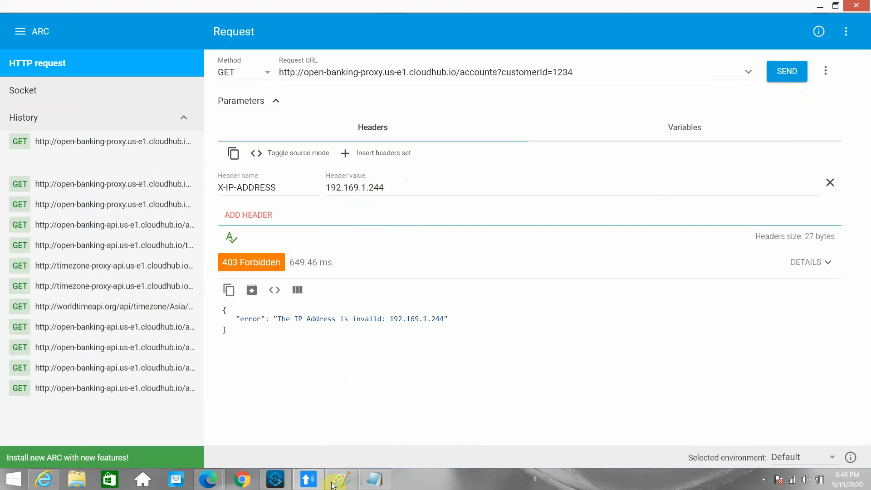
mouse_move(334, 485)
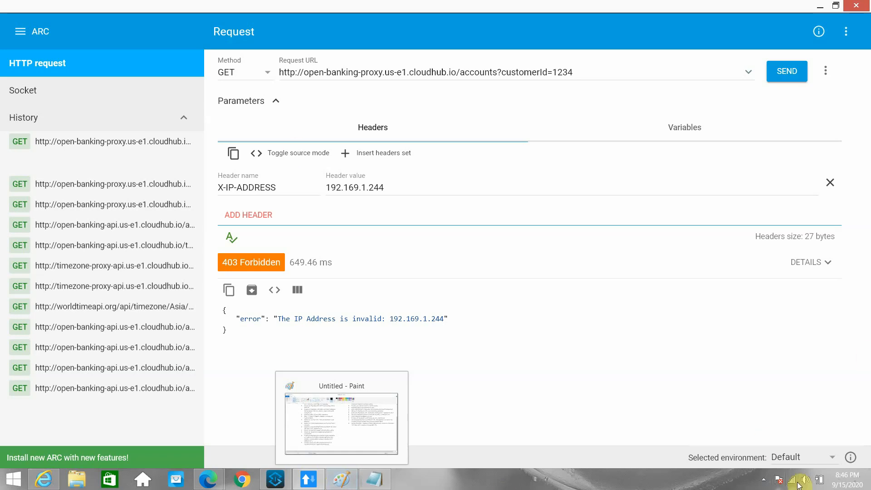
left_click(763, 479)
right_click(772, 427)
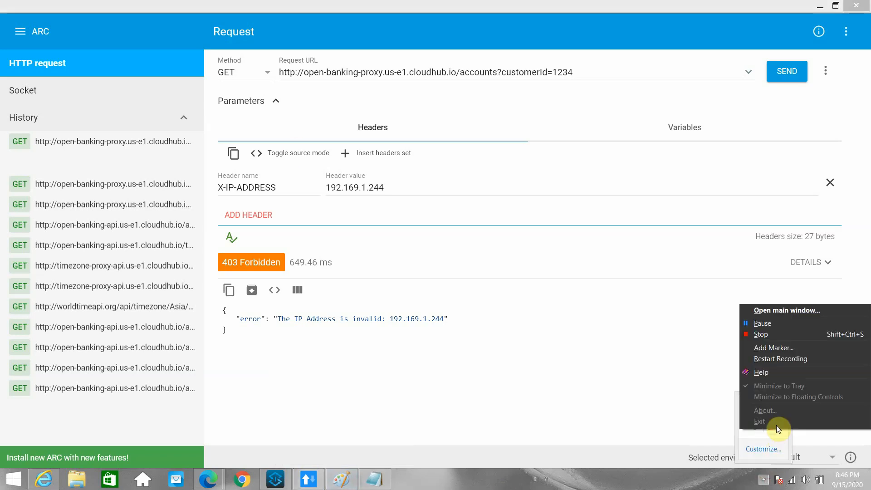